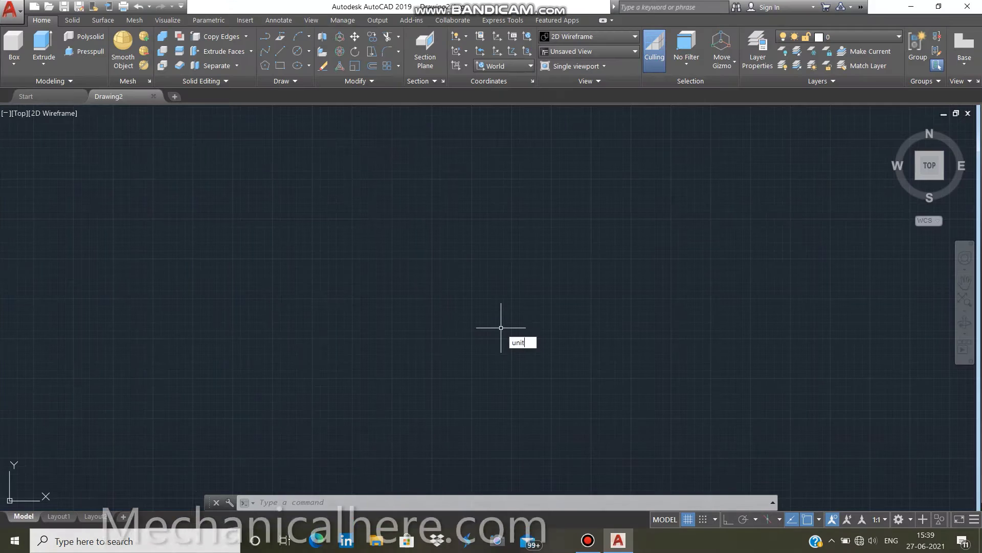
Step: Accept the drawing units as decimal millimetres with UNITS
{"action": "type", "text": "UNITS"}
{"action": "key", "text": "Return"}
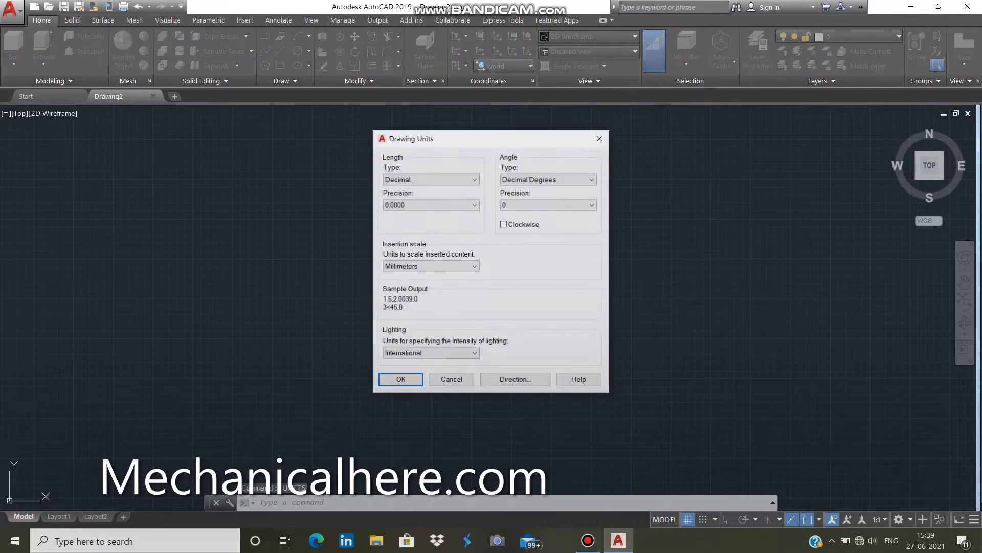
{"action": "key", "text": "Return"}
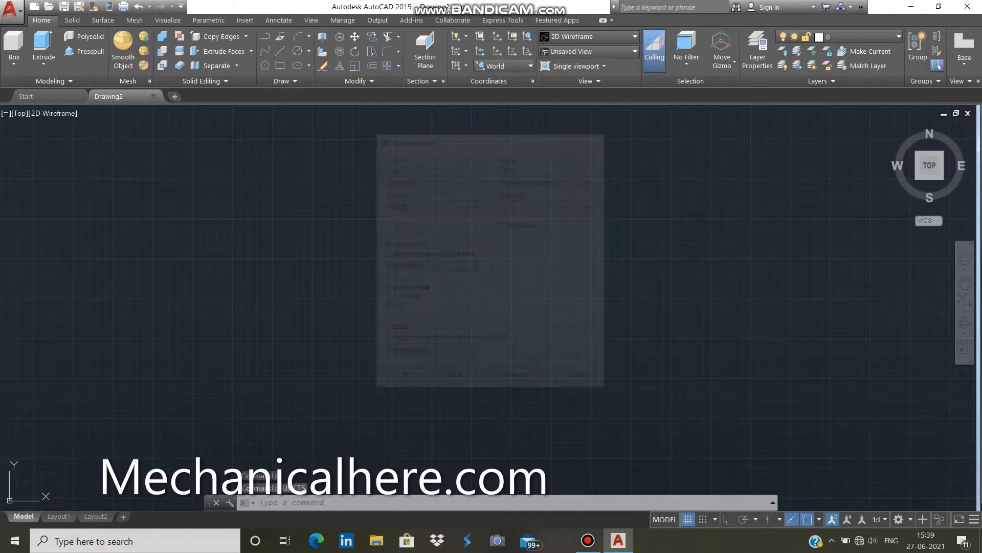
Step: Set the UCS icon to Noorigin so it stays in the corner
{"action": "type", "text": "ucsi"}
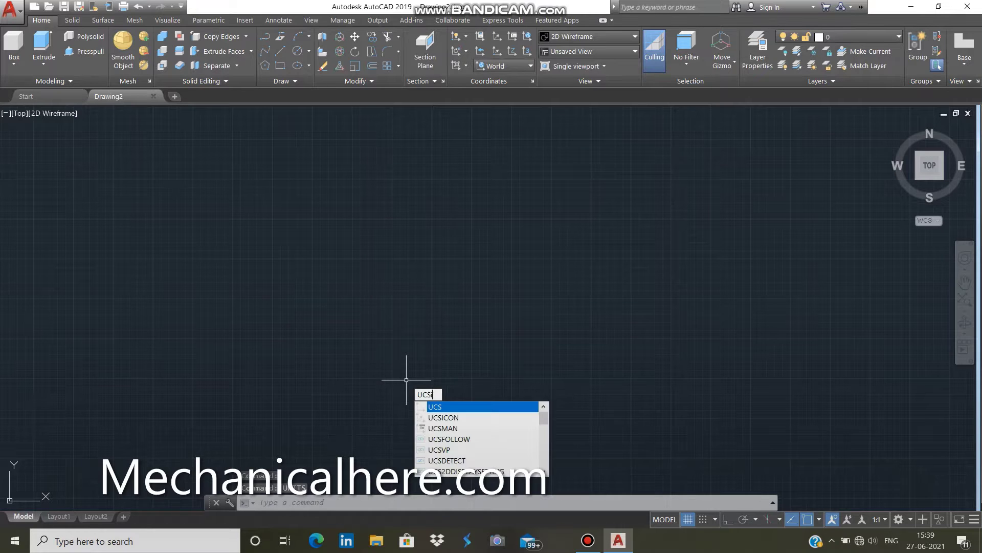
{"action": "type", "text": "c"}
{"action": "left_click", "coordinate": [461, 406]}
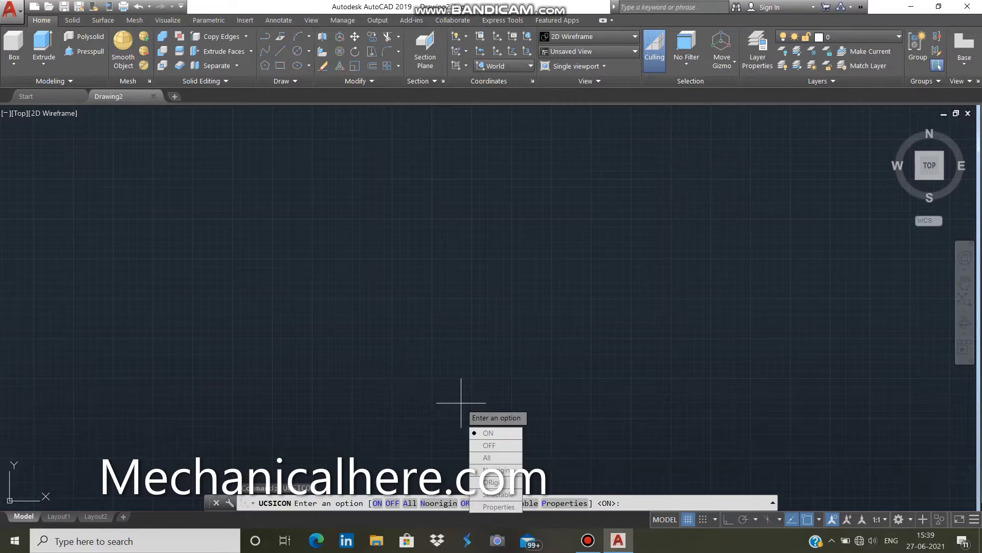
{"action": "key", "text": "Return"}
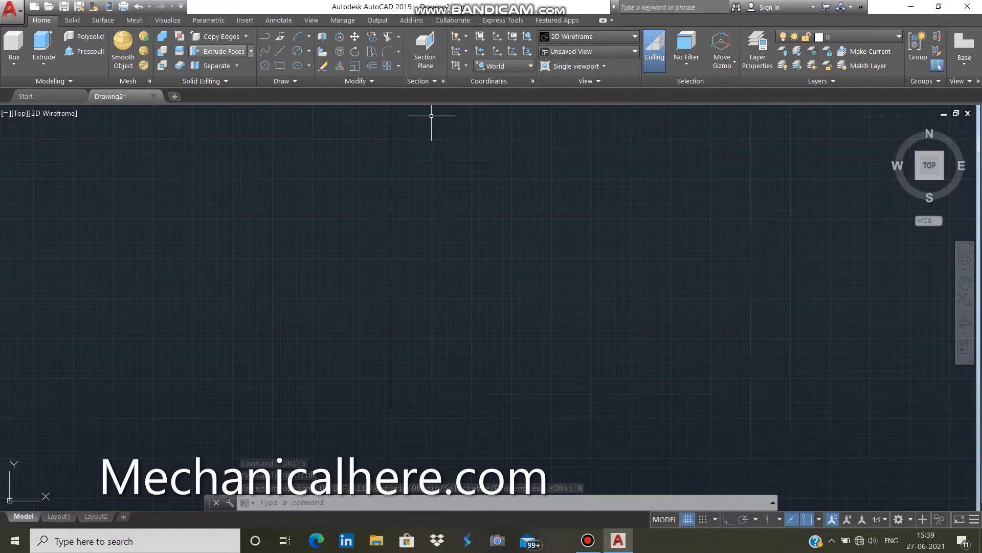
Step: Start a line at the square's first corner with Ortho turned on
{"action": "type", "text": "l"}
{"action": "key", "text": "Return"}
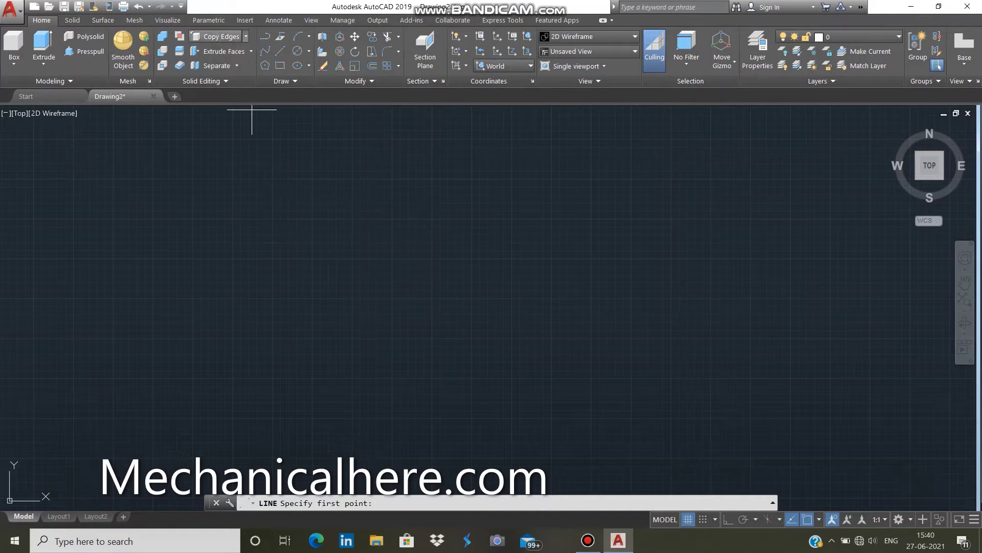
{"action": "left_click", "coordinate": [280, 50]}
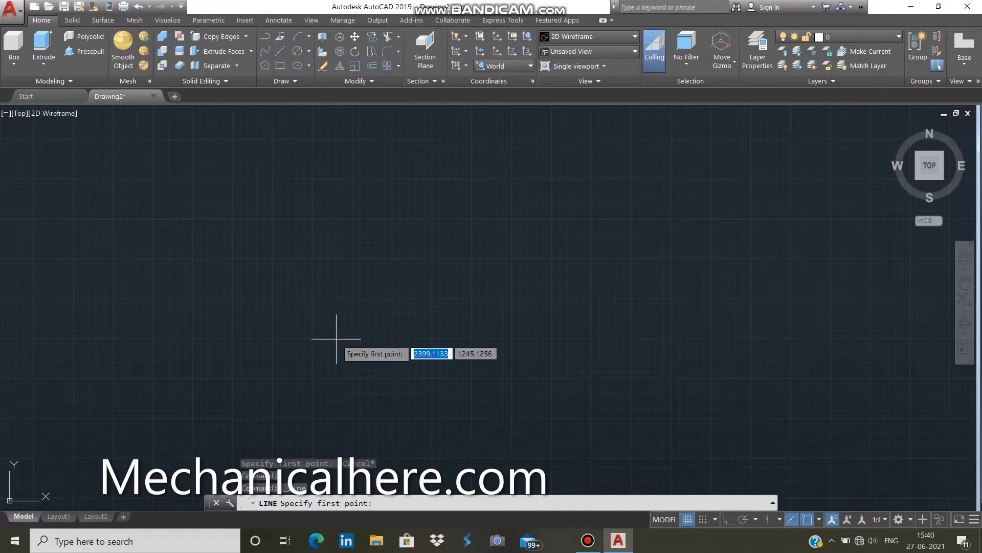
{"action": "left_click", "coordinate": [368, 211]}
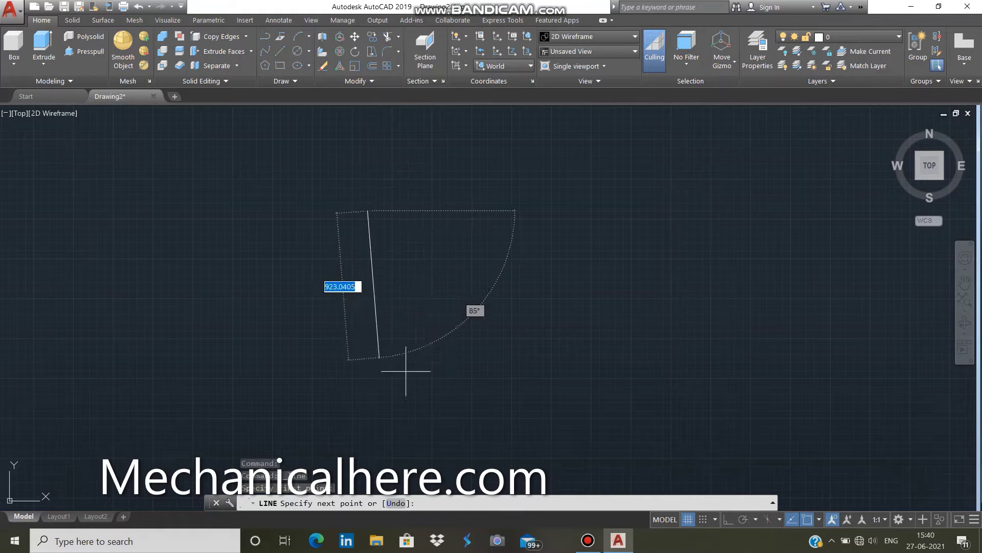
{"action": "left_click", "coordinate": [728, 519]}
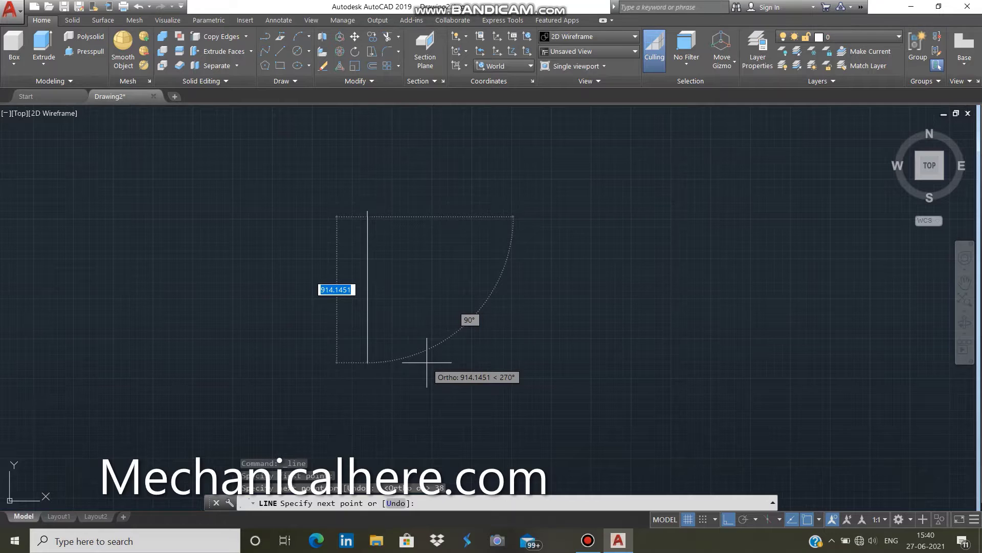
{"action": "scroll", "coordinate": [343, 169], "scroll_direction": "up", "scroll_amount": 4}
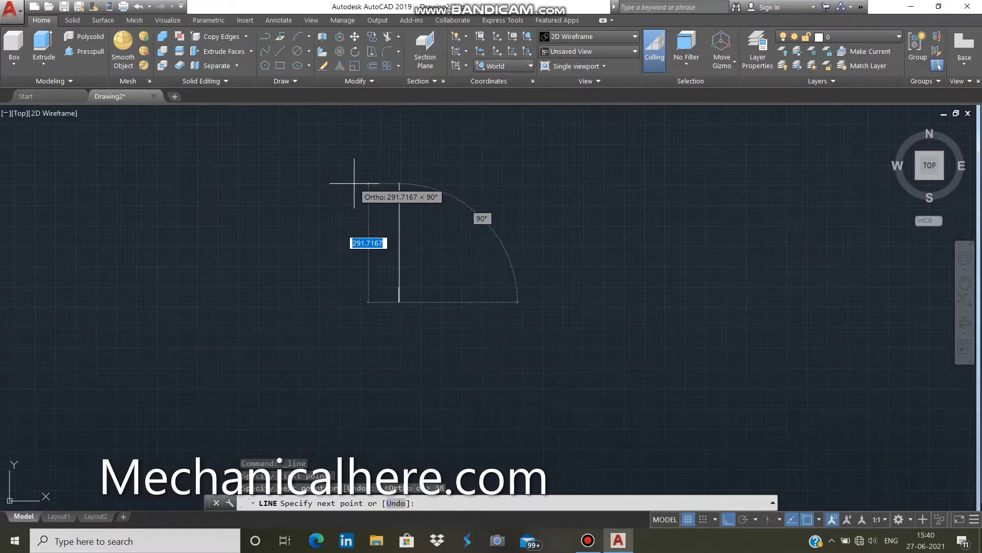
{"action": "scroll", "coordinate": [359, 214], "scroll_direction": "up", "scroll_amount": 2}
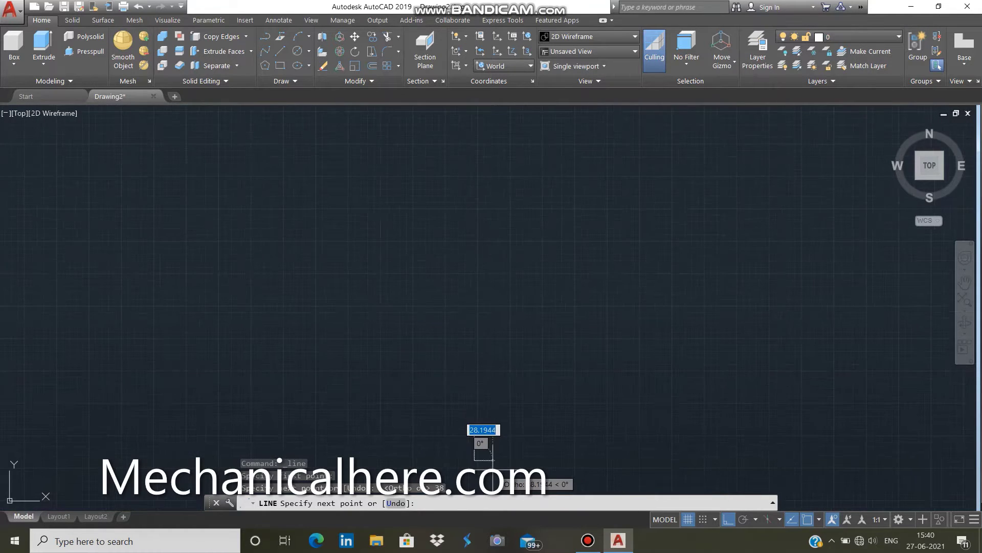
{"action": "scroll", "coordinate": [493, 463], "scroll_direction": "down", "scroll_amount": 3}
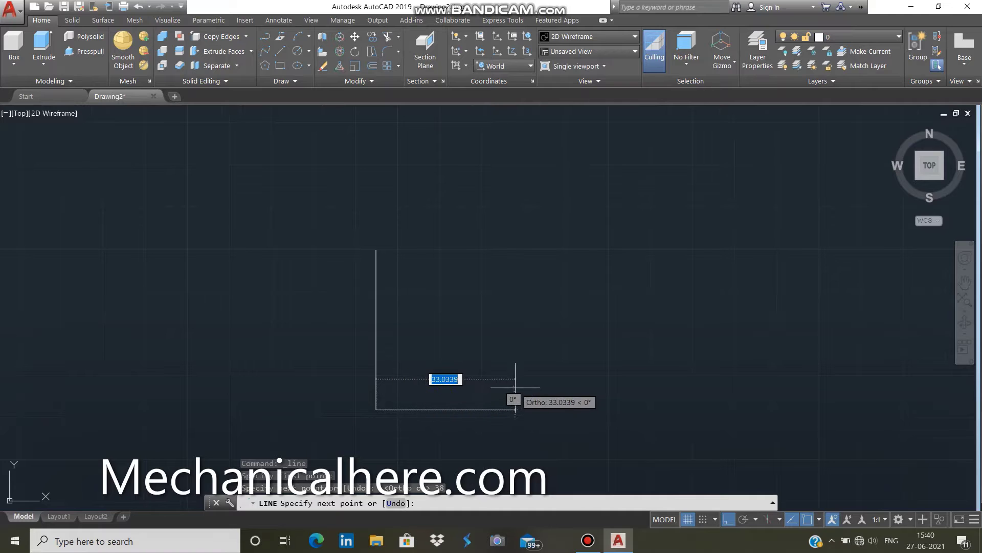
Step: Draw the remaining 38-unit sides to complete the square
{"action": "type", "text": "38"}
{"action": "key", "text": "Return"}
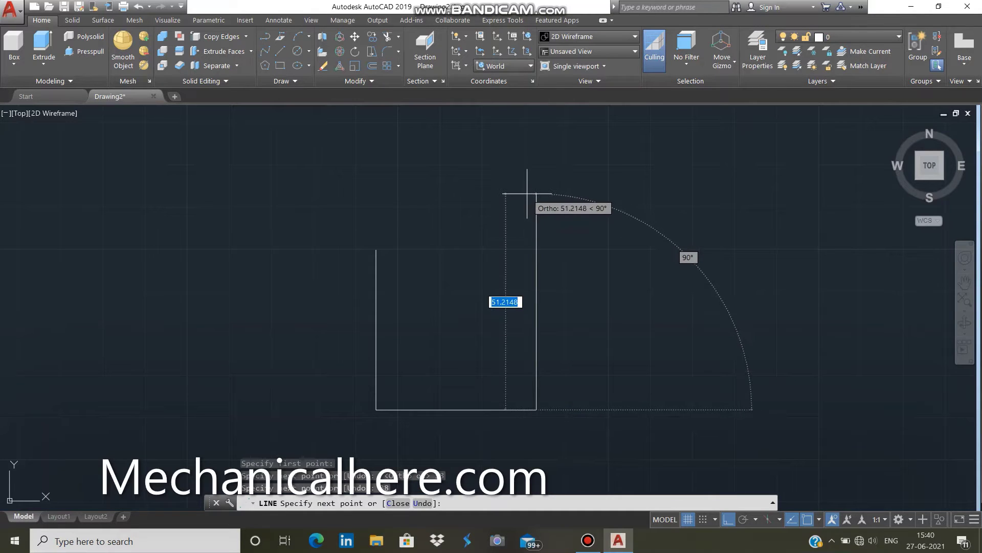
{"action": "type", "text": "38"}
{"action": "key", "text": "Return"}
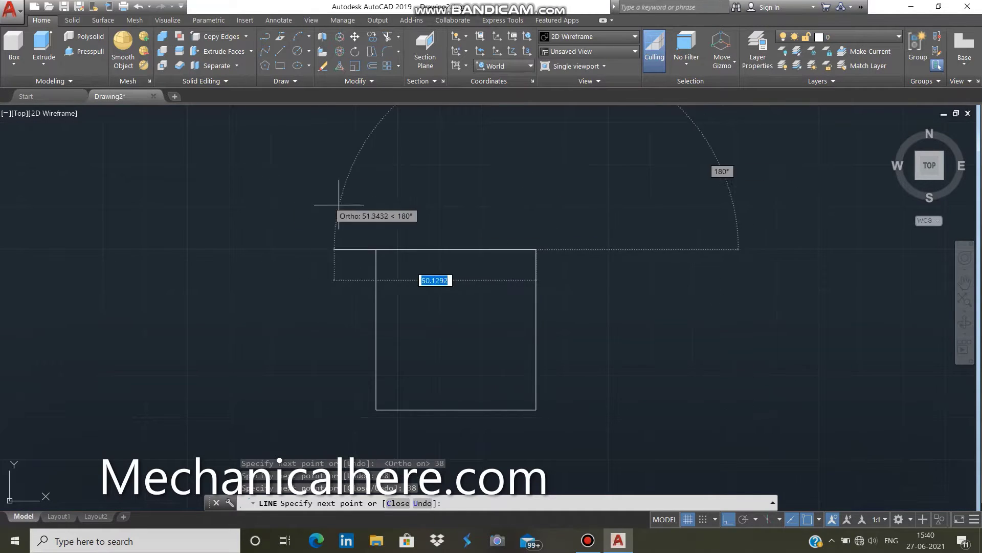
{"action": "right_click", "coordinate": [377, 214]}
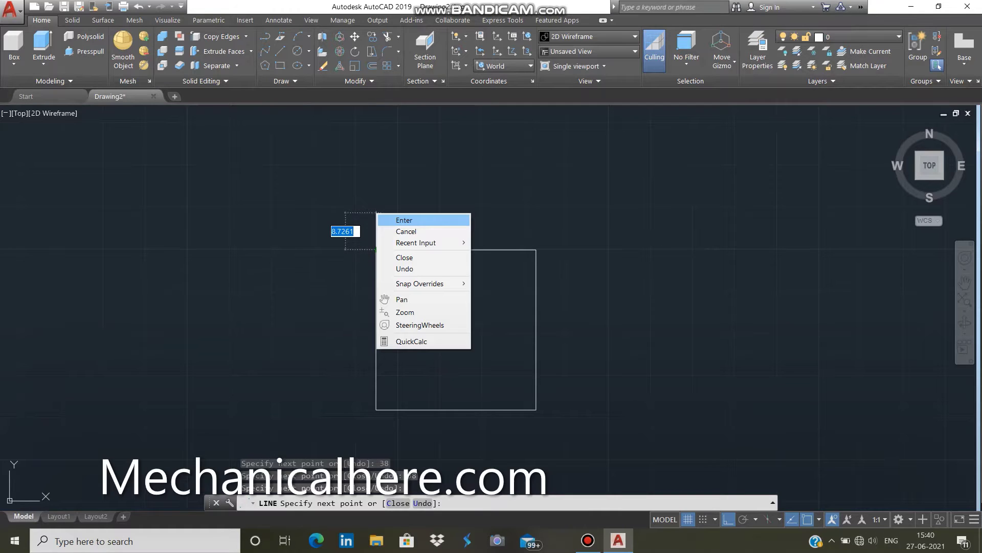
{"action": "left_click", "coordinate": [404, 220]}
Step: Draw a centre-radius circle at the right edge midpoint reaching the square's corners
{"action": "left_click", "coordinate": [308, 51]}
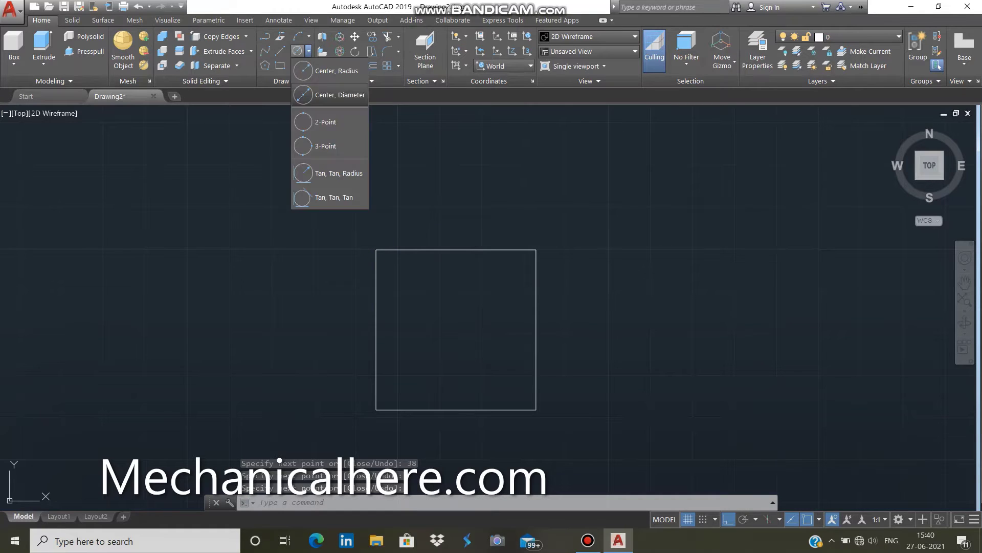
{"action": "left_click", "coordinate": [325, 70]}
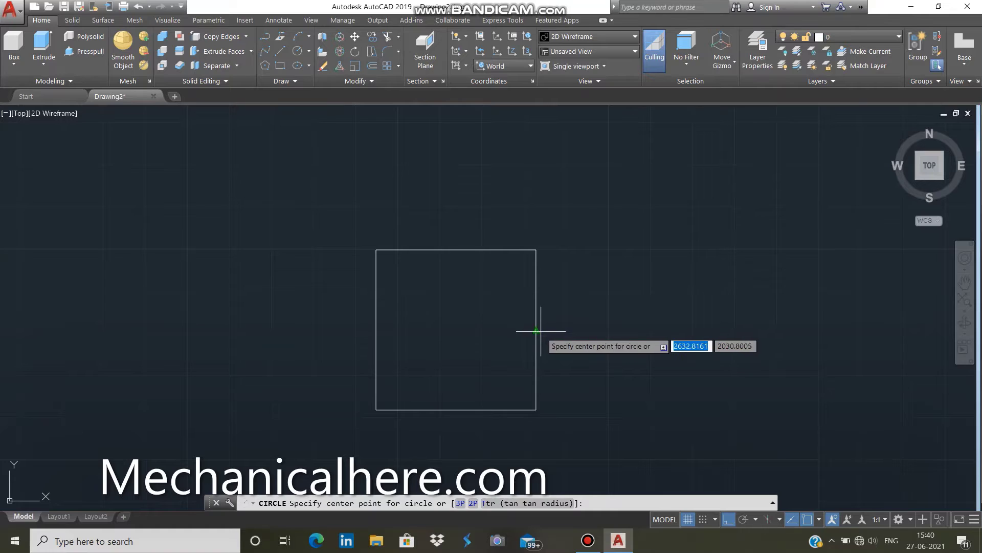
{"action": "left_click", "coordinate": [537, 330]}
{"action": "left_click", "coordinate": [536, 249]}
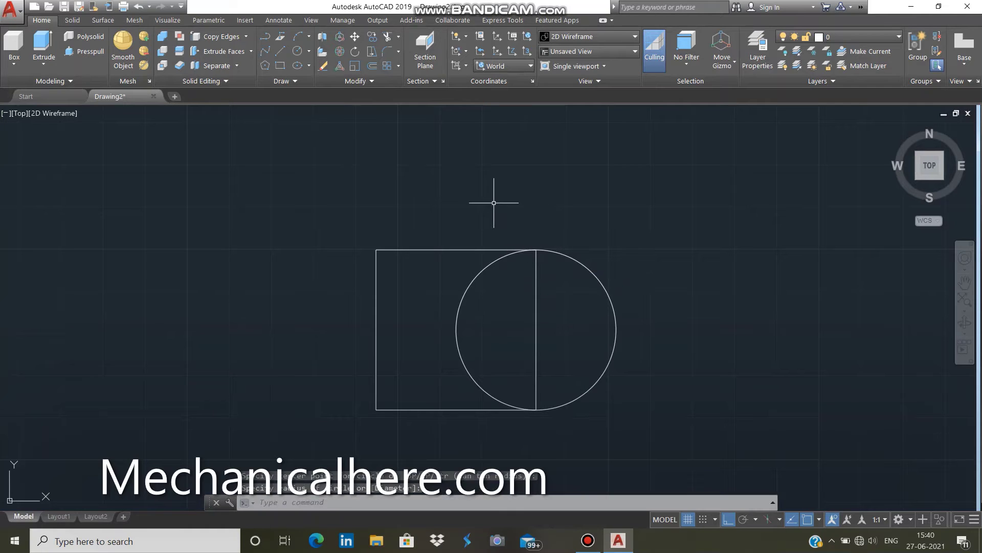
{"action": "key", "text": "Escape"}
{"action": "key", "text": "Escape"}
{"action": "type", "text": "TR"}
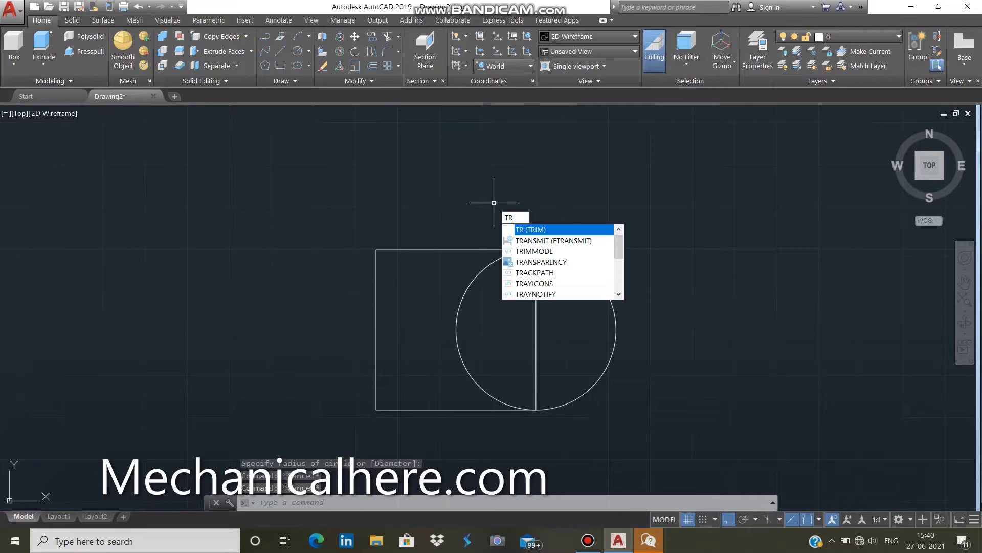
Step: Trim the arc inside the square and delete the dividing right edge
{"action": "key", "text": "Return"}
{"action": "key", "text": "Return"}
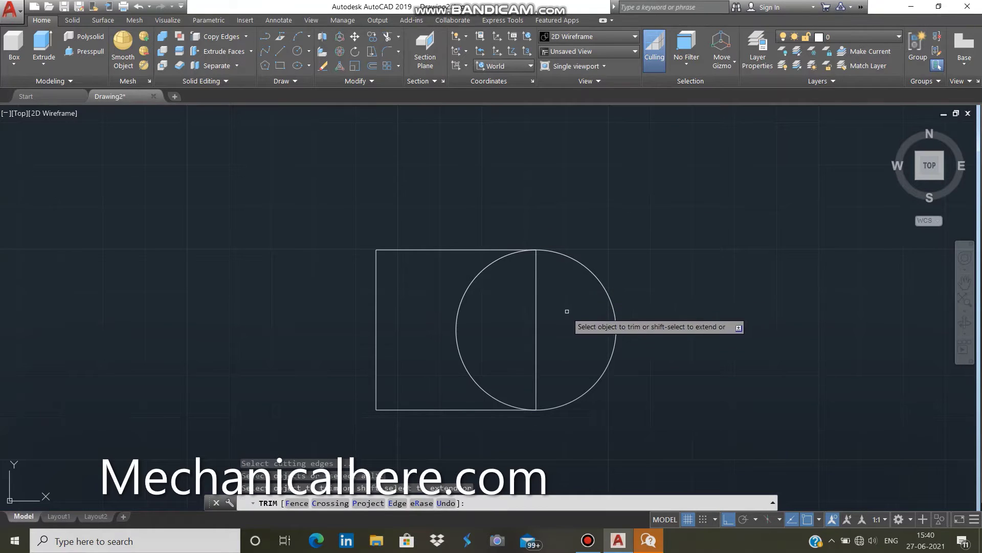
{"action": "left_click", "coordinate": [567, 311]}
{"action": "left_click", "coordinate": [421, 338]}
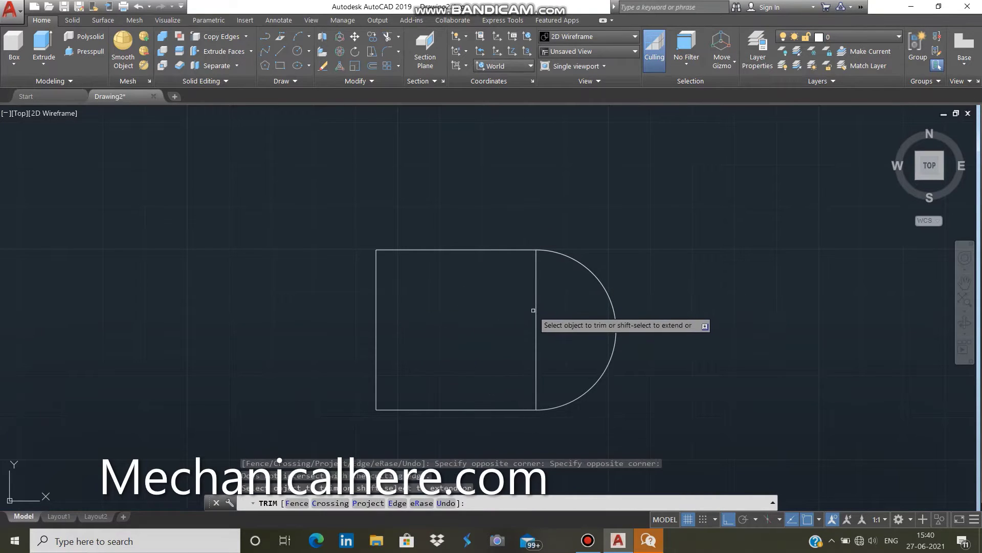
{"action": "key", "text": "Escape"}
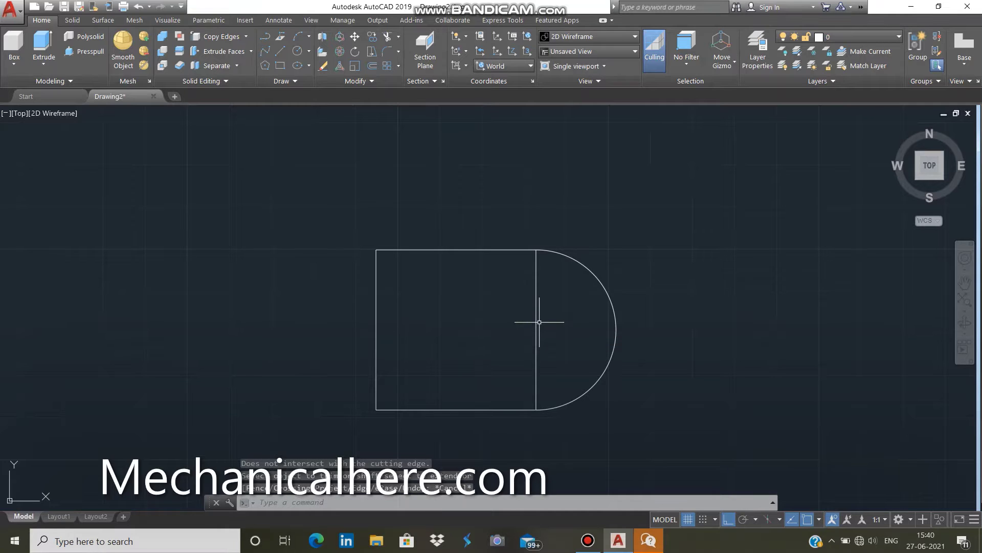
{"action": "left_click", "coordinate": [535, 319]}
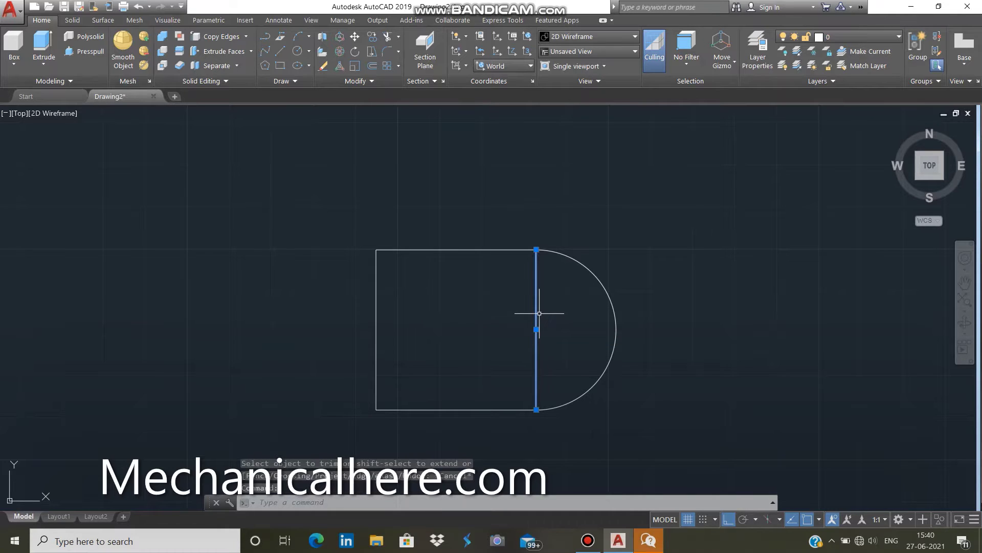
{"action": "key", "text": "Delete"}
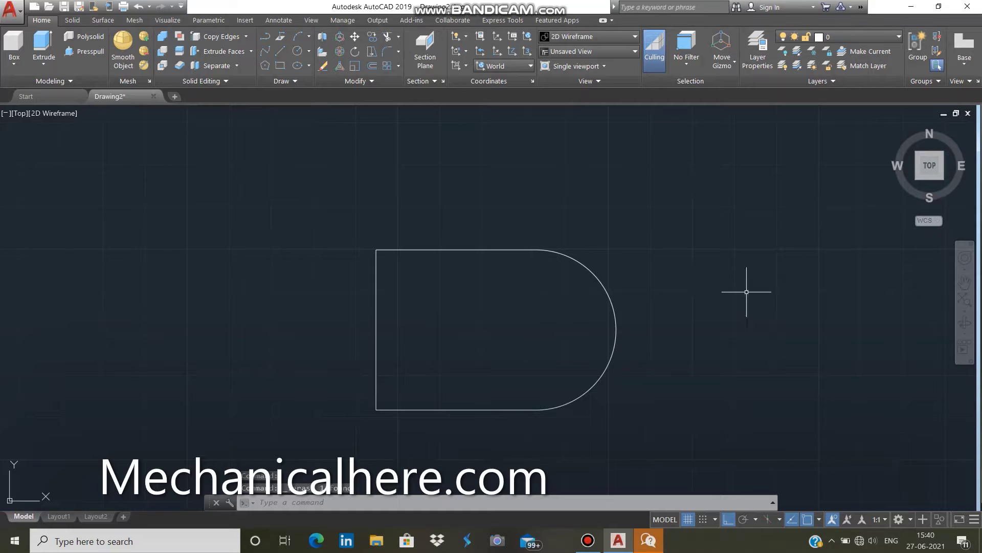
{"action": "mouse_move", "coordinate": [929, 165]}
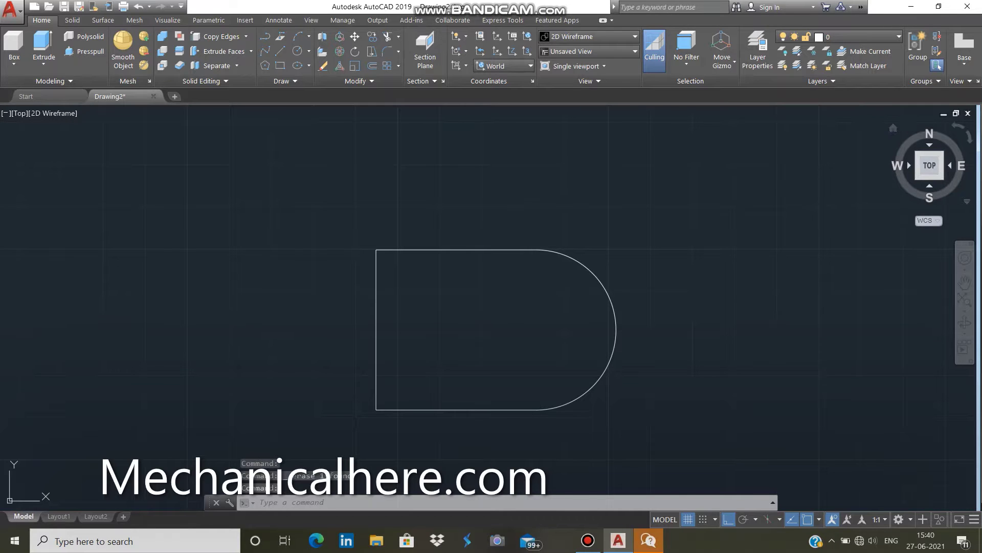
Step: Switch to the SW isometric view and zoom in on the outline
{"action": "left_click", "coordinate": [917, 177]}
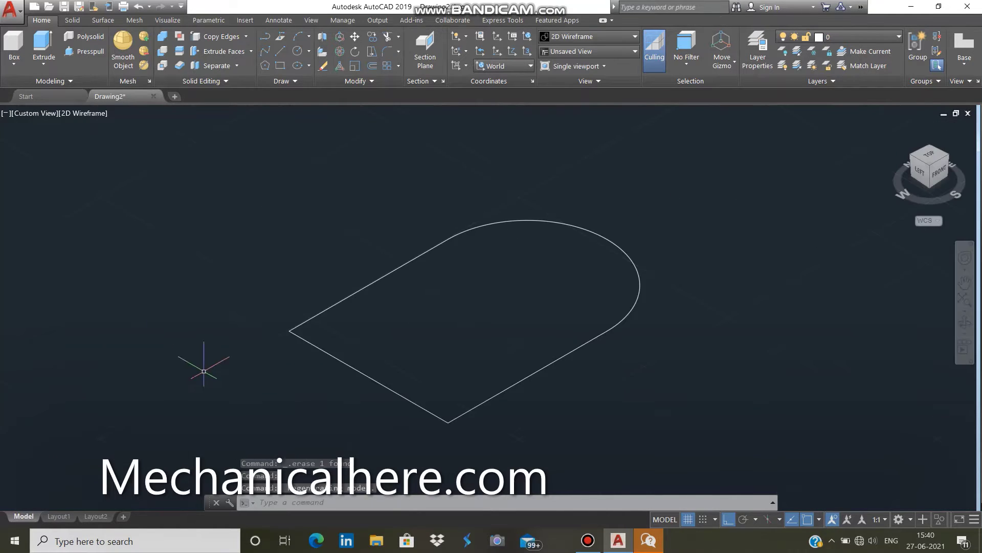
{"action": "scroll", "coordinate": [236, 377], "scroll_direction": "up", "scroll_amount": 2}
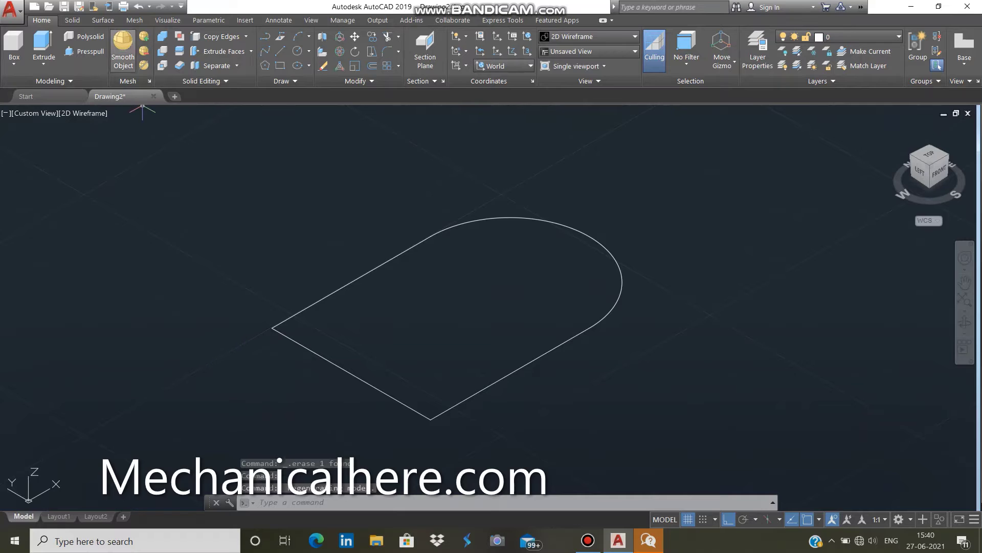
{"action": "left_click", "coordinate": [44, 49]}
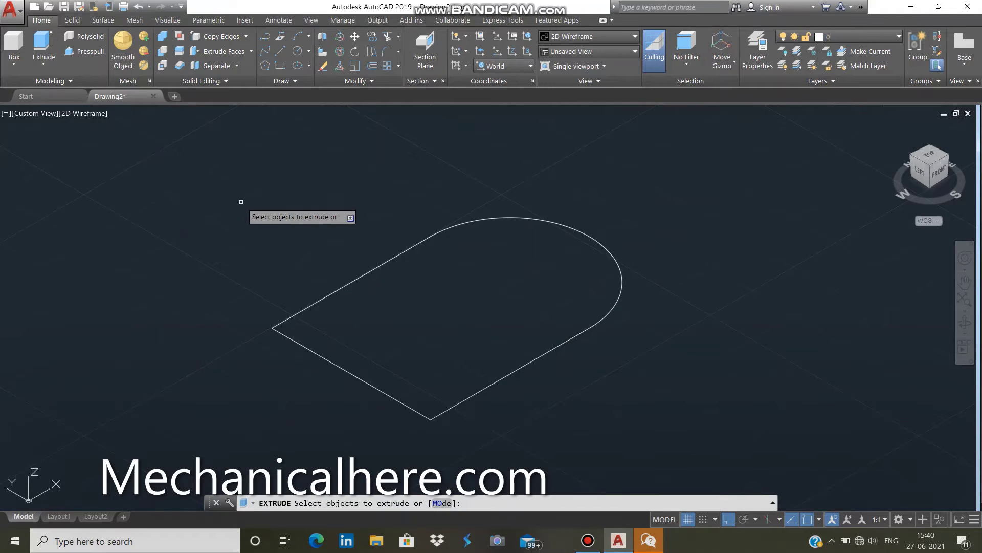
{"action": "key", "text": "Escape"}
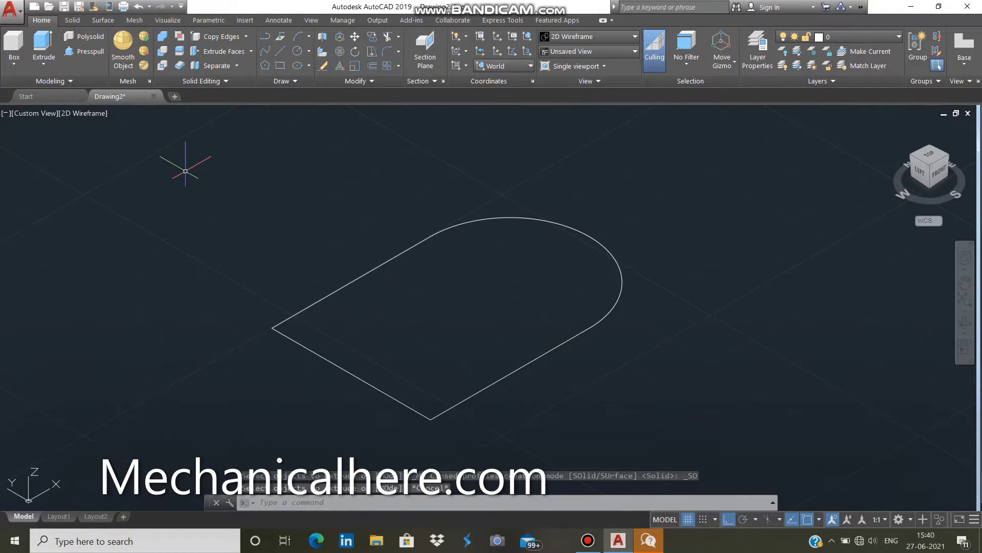
{"action": "key", "text": "Escape"}
Step: Join the D outline's lines and arc into one polyline
{"action": "mouse_move", "coordinate": [353, 203]}
{"action": "left_mouse_down"}
{"action": "mouse_move", "coordinate": [701, 208]}
{"action": "mouse_move", "coordinate": [689, 196]}
{"action": "left_mouse_up"}
{"action": "type", "text": "JOI"}
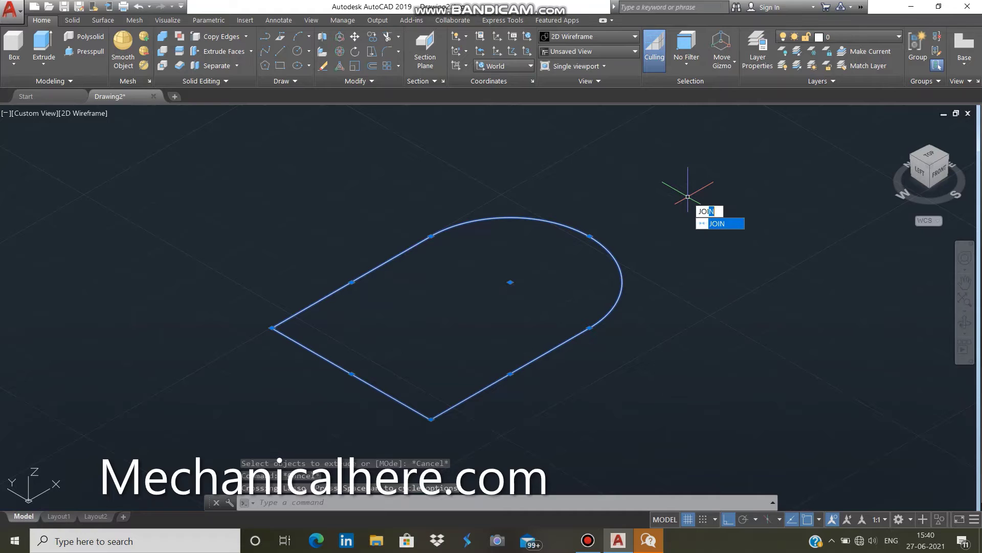
{"action": "key", "text": "Return"}
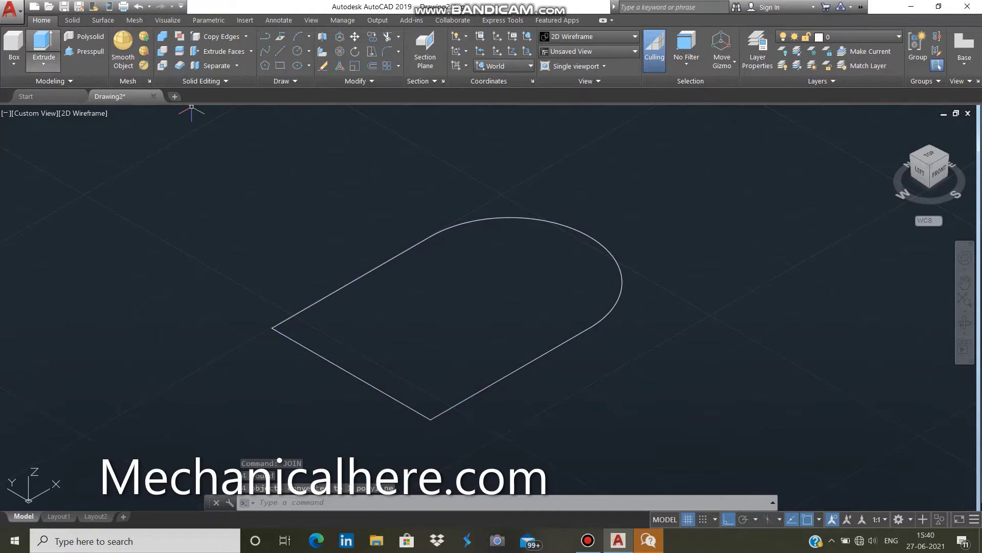
{"action": "left_click", "coordinate": [43, 49]}
Step: Extrude the D-shaped profile 11 units into a solid base
{"action": "left_click", "coordinate": [491, 385]}
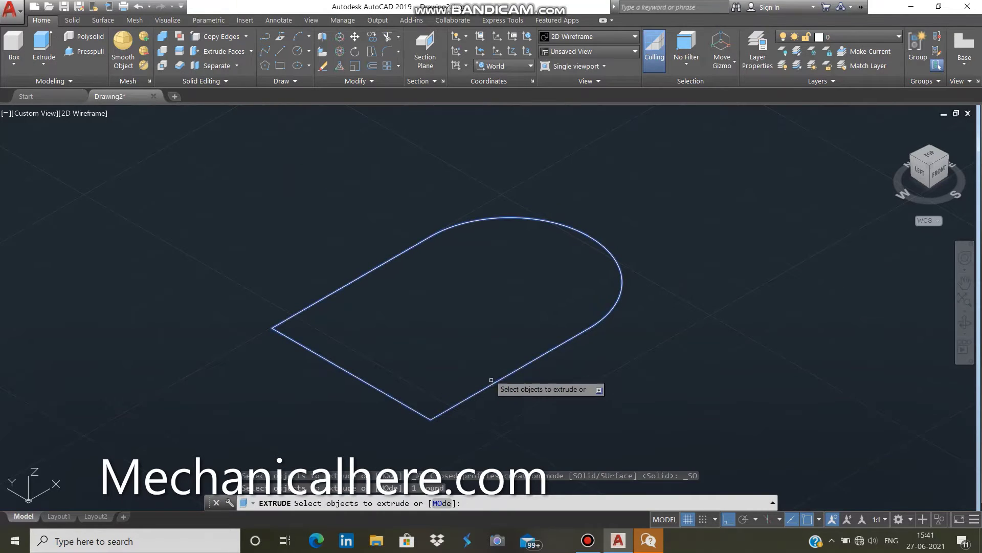
{"action": "key", "text": "Return"}
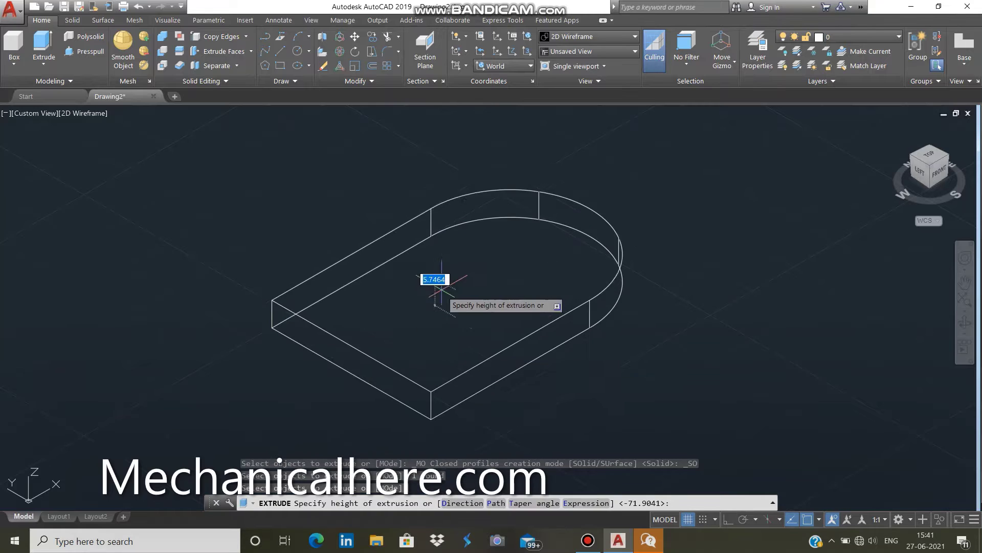
{"action": "type", "text": "1"}
{"action": "key", "text": "Return"}
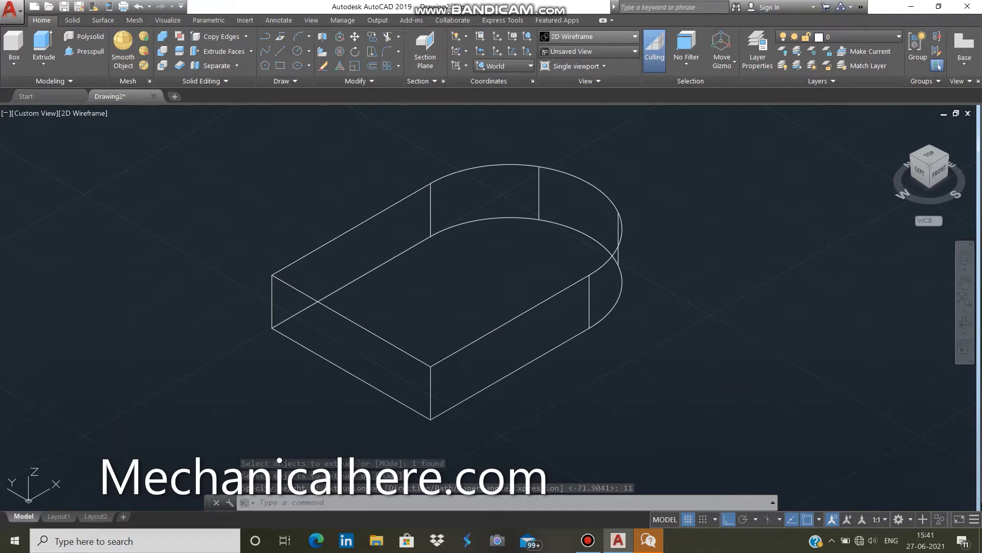
Step: Switch the visual style to Shaded with edges
{"action": "left_click", "coordinate": [589, 37]}
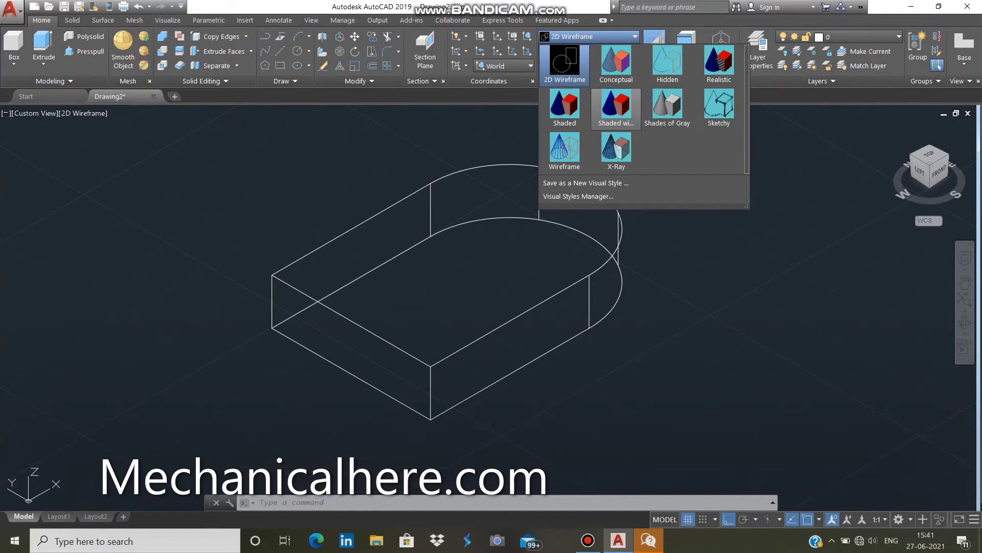
{"action": "left_click", "coordinate": [617, 134]}
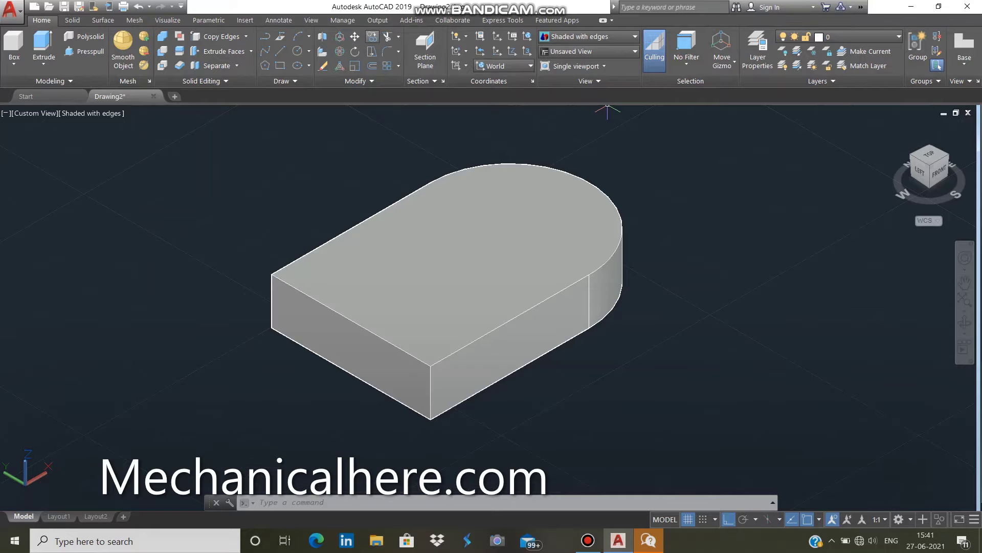
{"action": "left_click", "coordinate": [372, 36]}
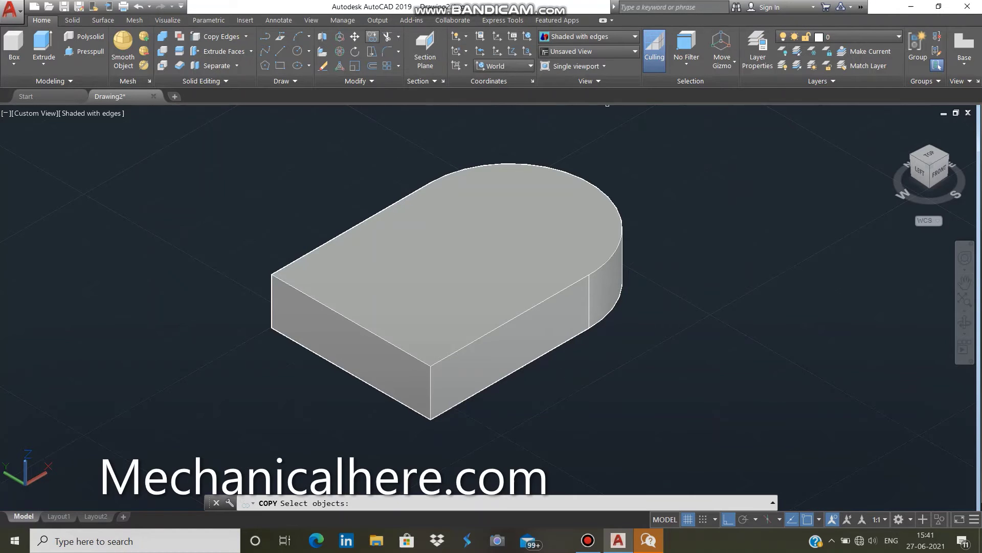
Step: Copy the D-shaped solid from its front corner to a spot on its right
{"action": "left_click", "coordinate": [469, 292]}
{"action": "key", "text": "Return"}
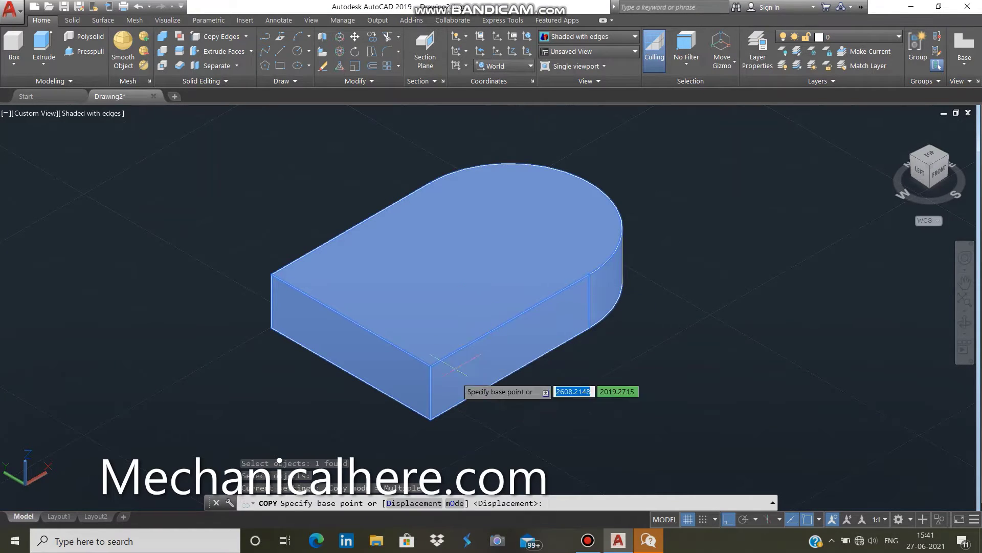
{"action": "left_click", "coordinate": [431, 418]}
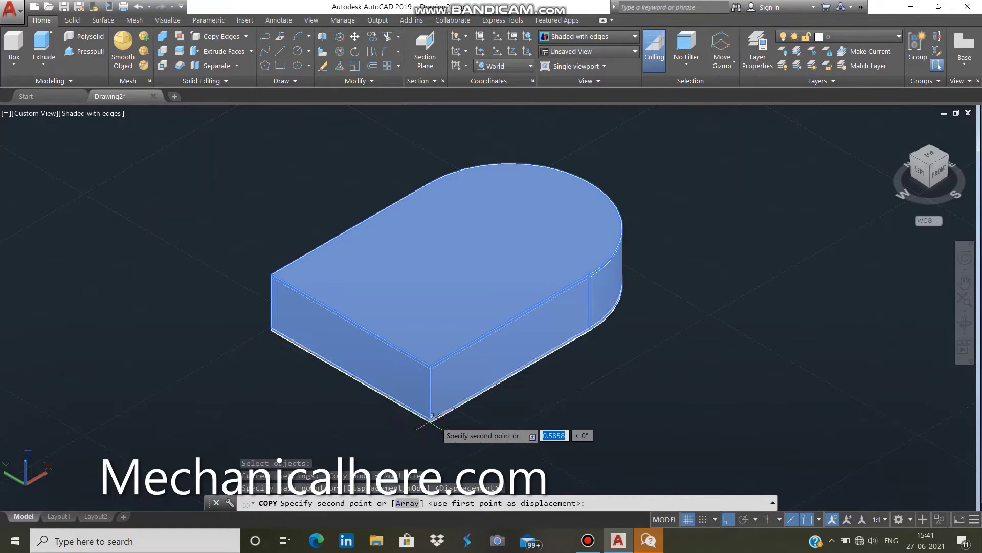
{"action": "scroll", "coordinate": [737, 336], "scroll_direction": "down", "scroll_amount": 2}
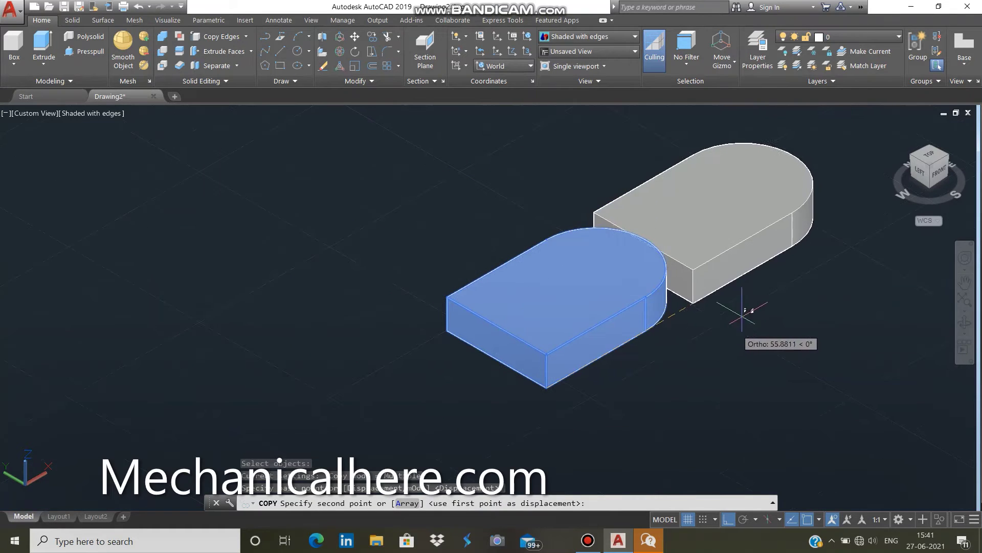
{"action": "left_click", "coordinate": [752, 294]}
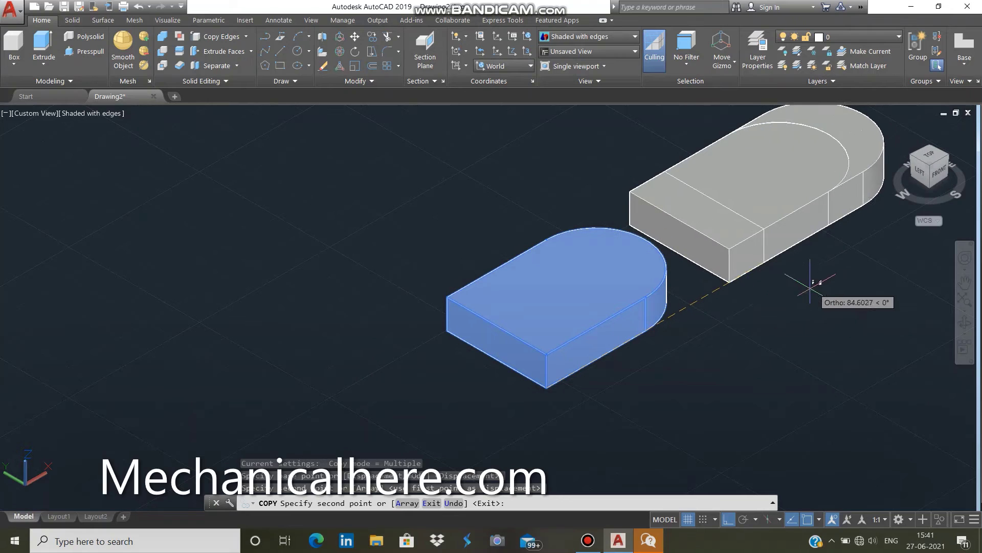
{"action": "key", "text": "Escape"}
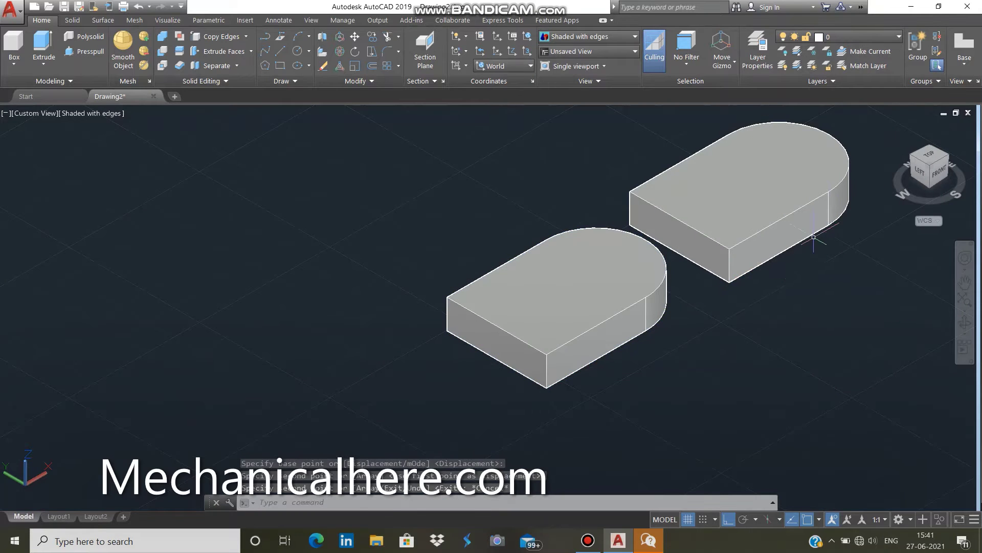
{"action": "scroll", "coordinate": [818, 269], "scroll_direction": "up", "scroll_amount": 2}
{"action": "scroll", "coordinate": [776, 309], "scroll_direction": "down", "scroll_amount": 2}
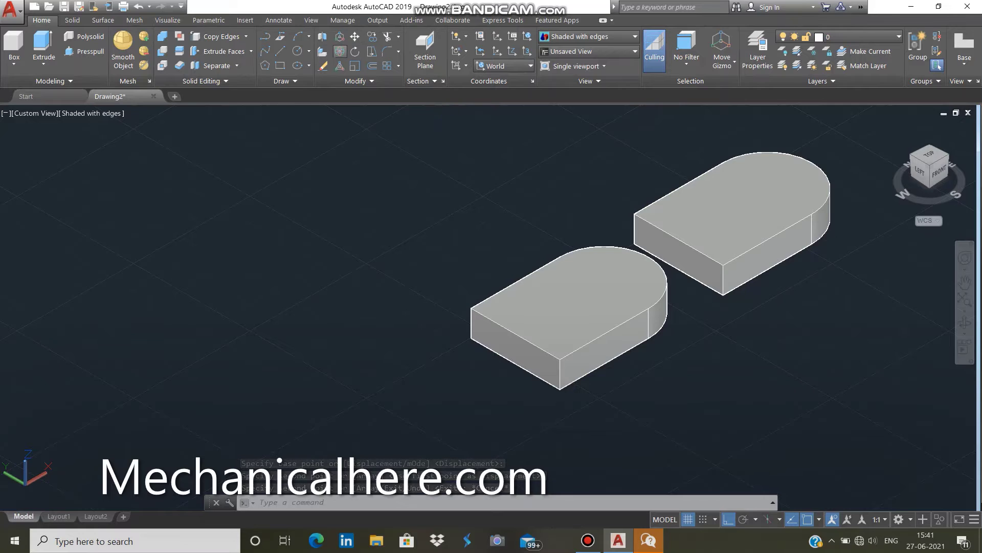
{"action": "left_click", "coordinate": [340, 52]}
Step: Rotate the copied solid 90° in 3D so it stands upright
{"action": "left_click", "coordinate": [701, 208]}
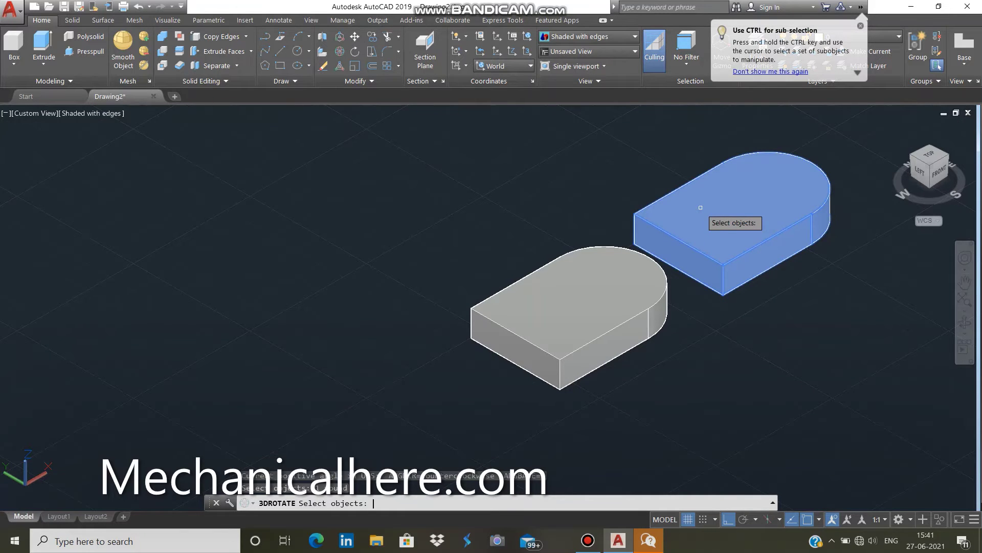
{"action": "key", "text": "Return"}
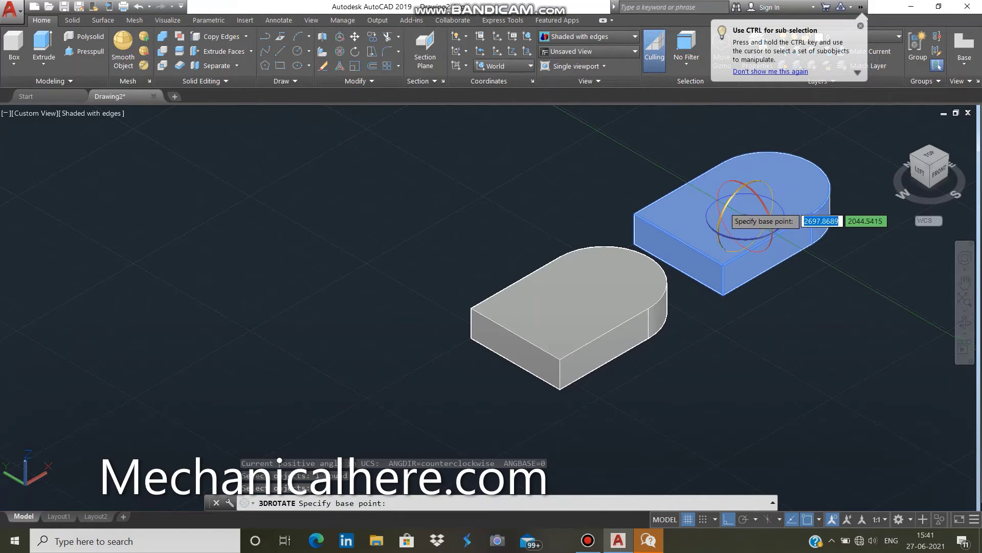
{"action": "left_click", "coordinate": [745, 216]}
{"action": "left_click", "coordinate": [723, 234]}
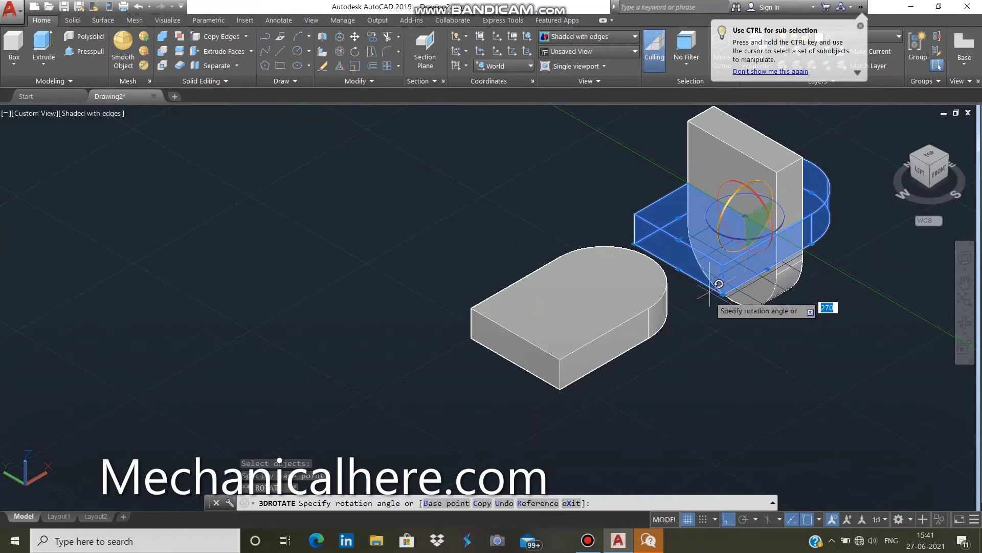
{"action": "left_click", "coordinate": [696, 155]}
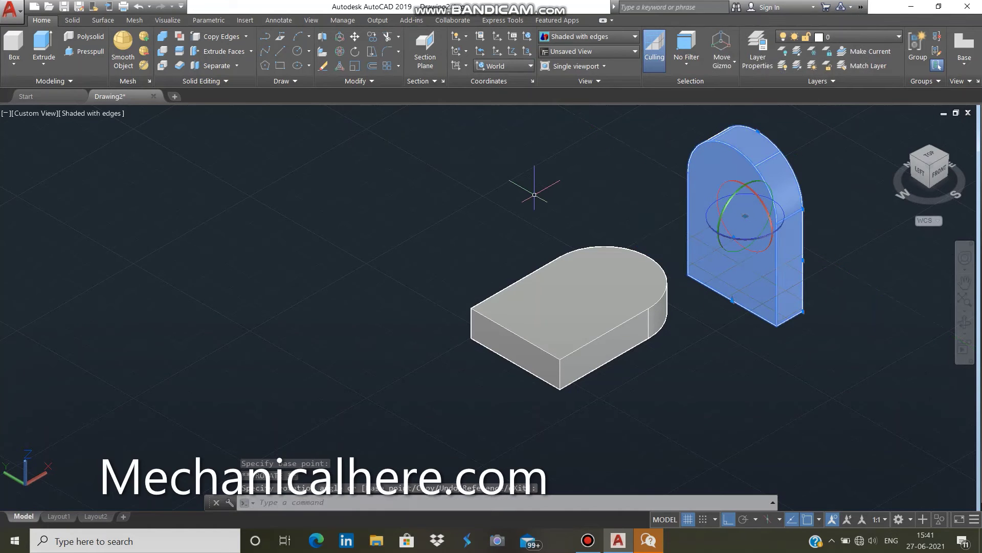
{"action": "key", "text": "Escape"}
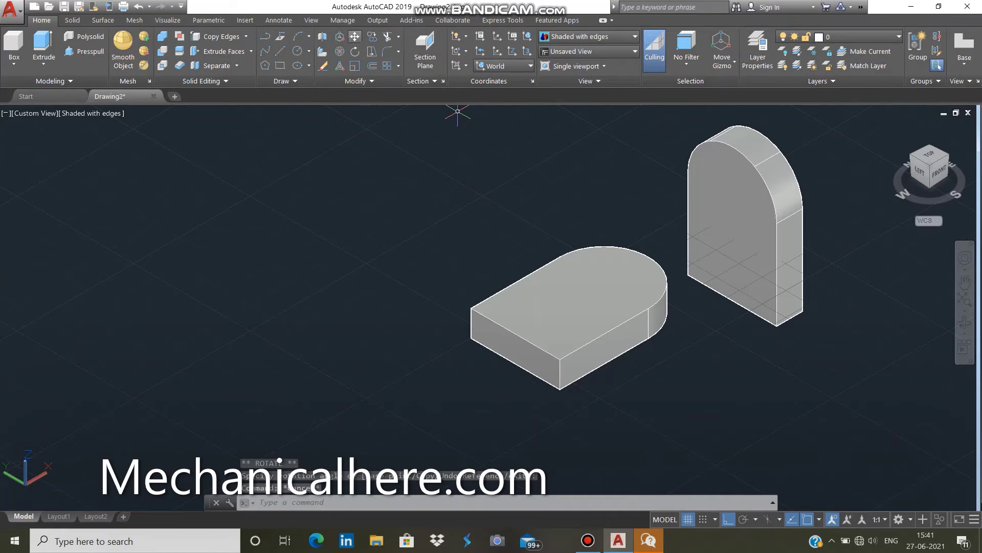
Step: 3D-move the upright plate so its bottom corner meets the base's corner
{"action": "left_click", "coordinate": [340, 37]}
{"action": "left_click", "coordinate": [755, 170]}
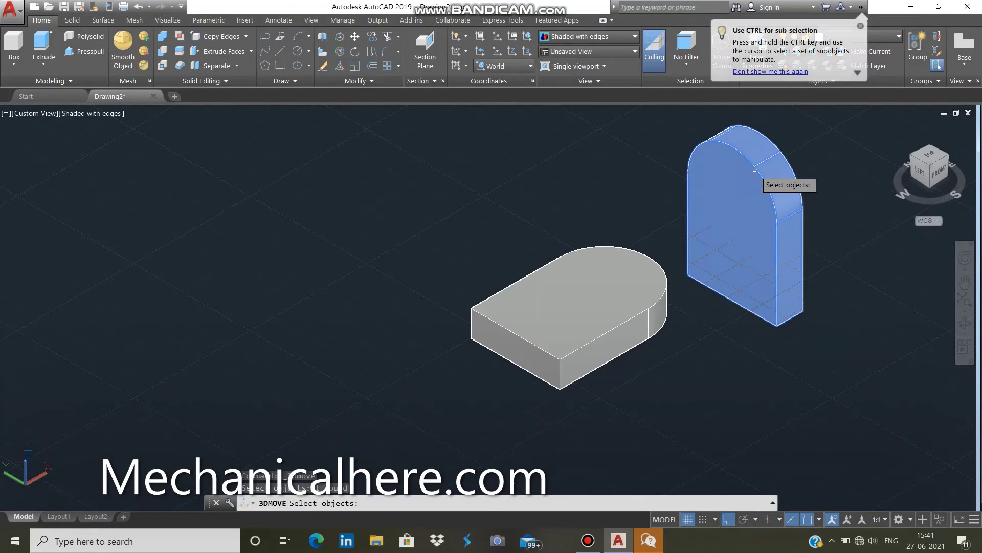
{"action": "key", "text": "Return"}
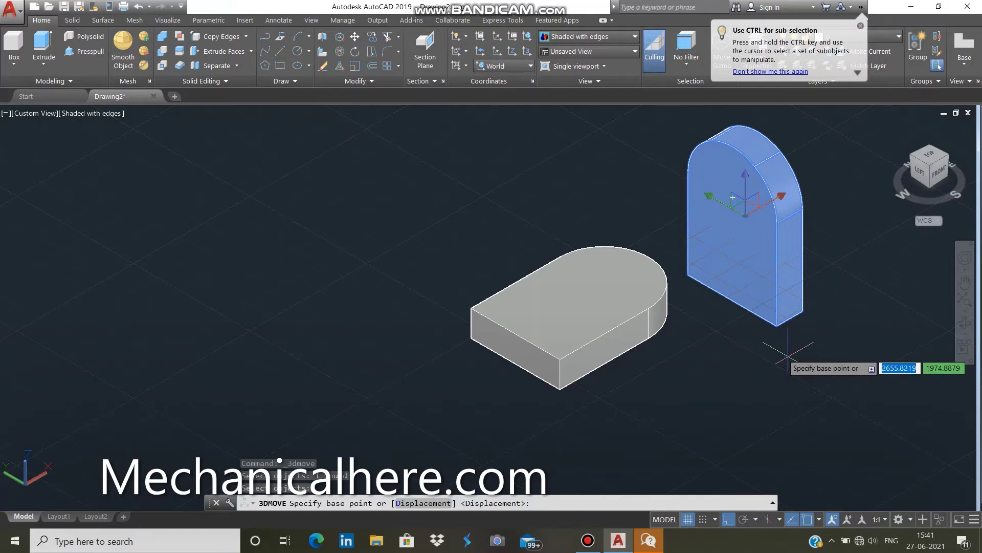
{"action": "left_click", "coordinate": [768, 326]}
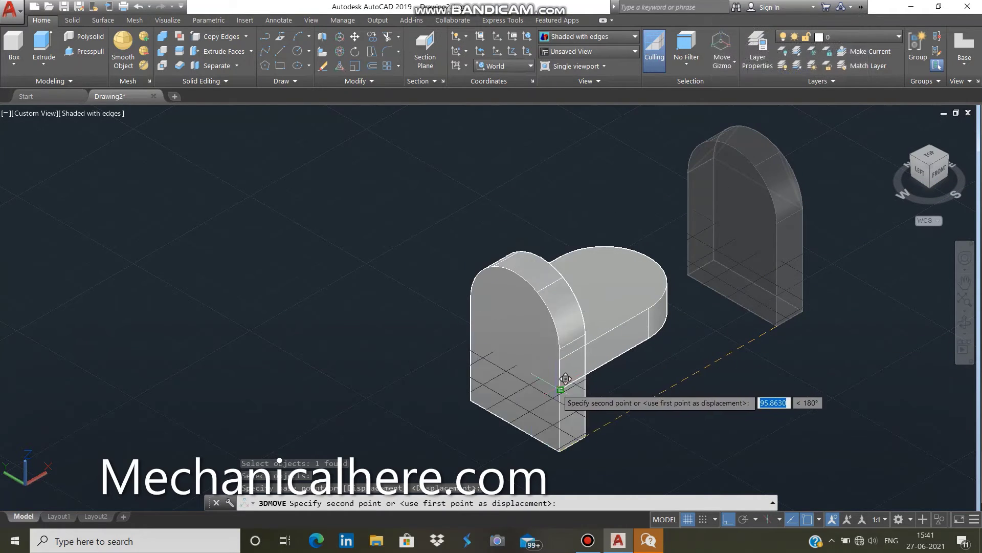
{"action": "left_click", "coordinate": [558, 387]}
{"action": "scroll", "coordinate": [698, 307], "scroll_direction": "up", "scroll_amount": 3}
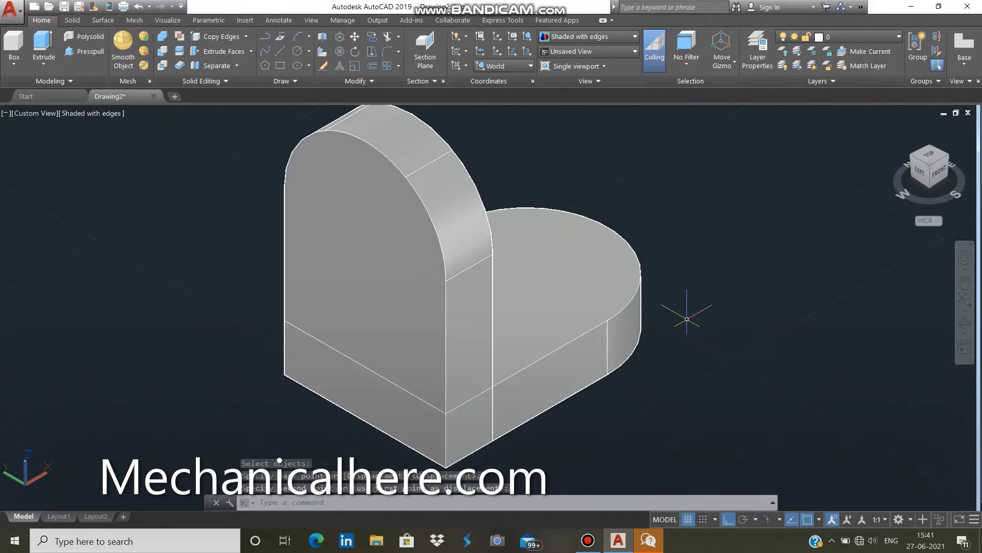
{"action": "middle_click_drag", "start_coordinate": [693, 351], "coordinate": [643, 324]}
{"action": "scroll", "coordinate": [636, 313], "scroll_direction": "down", "scroll_amount": 1}
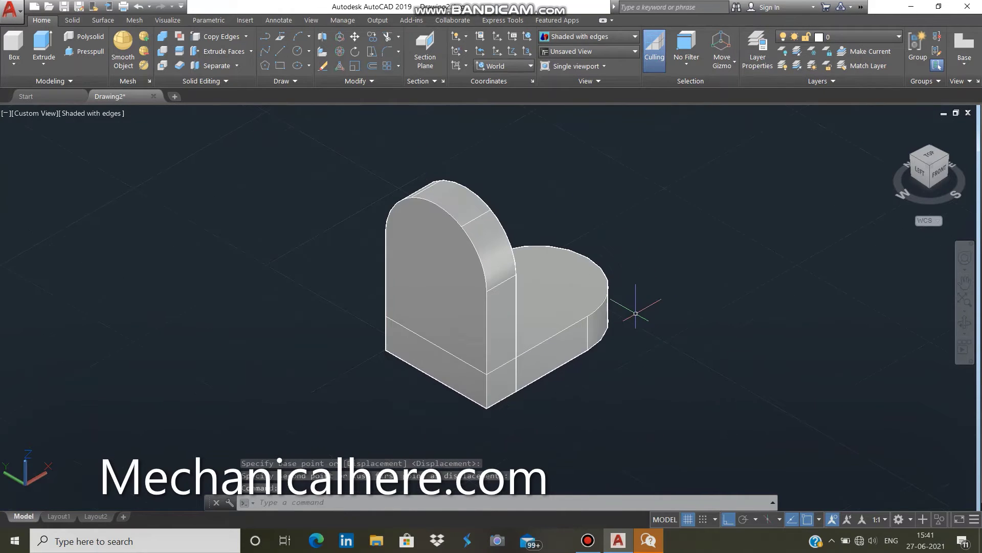
{"action": "scroll", "coordinate": [636, 314], "scroll_direction": "up", "scroll_amount": 1}
{"action": "mouse_move", "coordinate": [555, 413]}
{"action": "middle_mouse_down"}
{"action": "mouse_move", "coordinate": [535, 429]}
{"action": "mouse_move", "coordinate": [506, 397]}
{"action": "middle_mouse_up"}
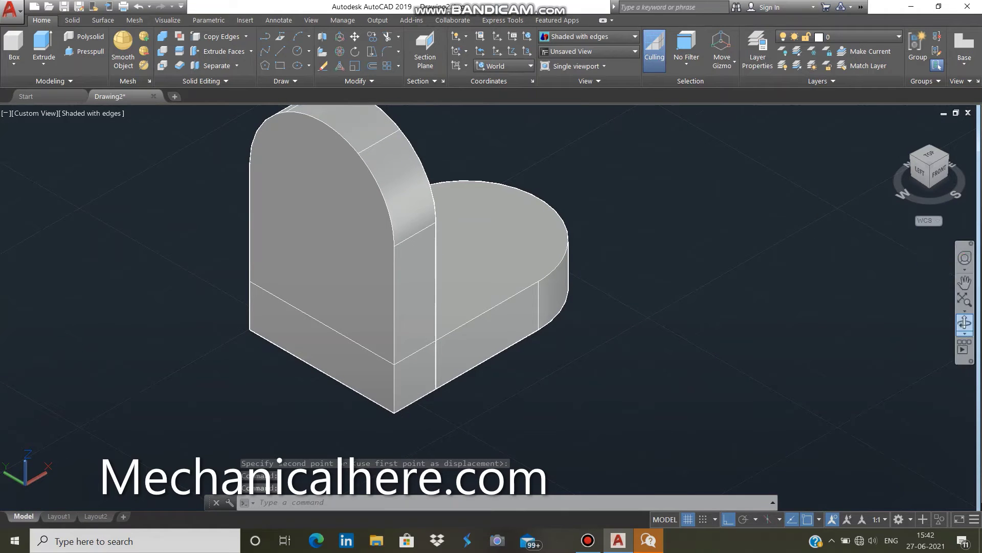
Step: Orbit to a low front view of the L-shaped bracket and zoom out
{"action": "left_click", "coordinate": [965, 322]}
{"action": "left_click_drag", "start_coordinate": [623, 335], "coordinate": [541, 178]}
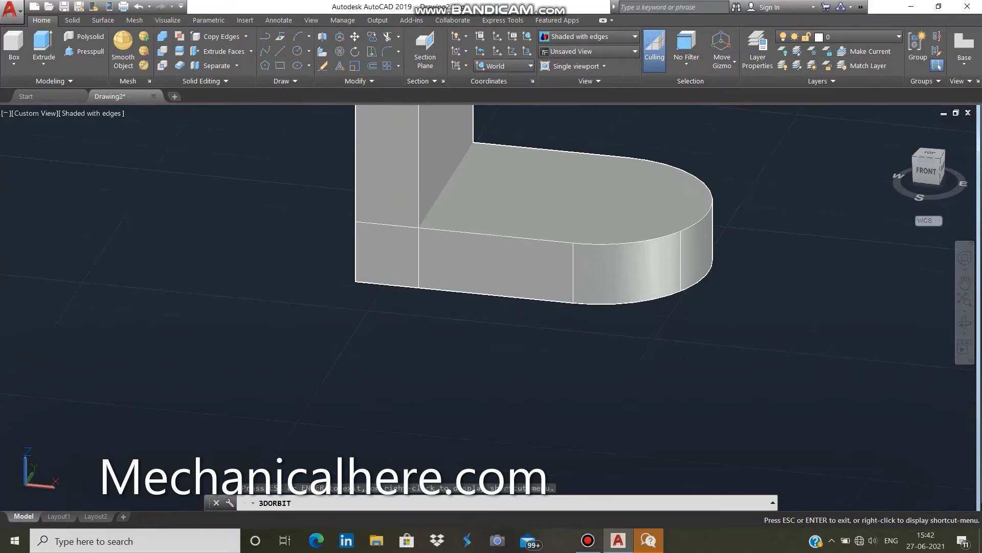
{"action": "mouse_move", "coordinate": [541, 178]}
{"action": "middle_mouse_down"}
{"action": "mouse_move", "coordinate": [538, 229]}
{"action": "mouse_move", "coordinate": [429, 331]}
{"action": "middle_mouse_up"}
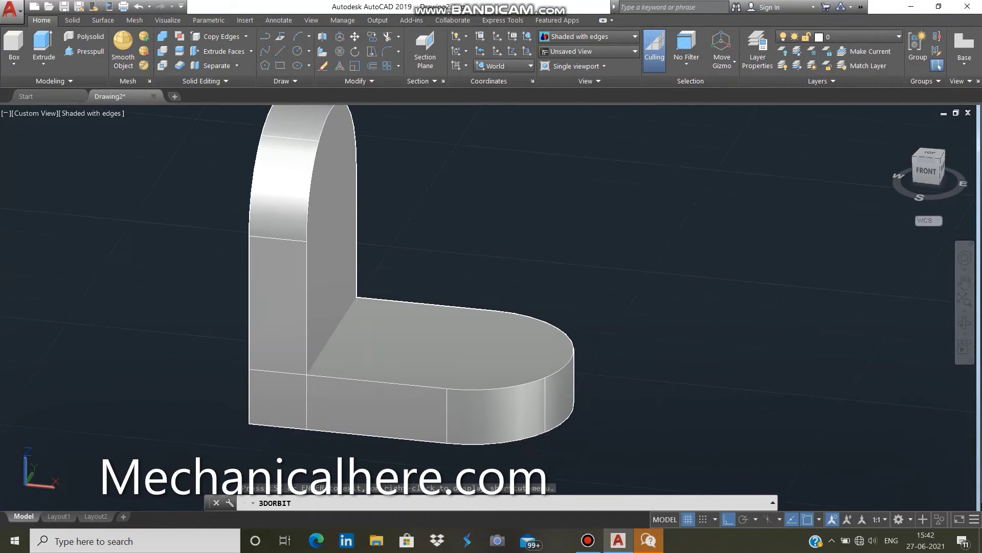
{"action": "scroll", "coordinate": [392, 294], "scroll_direction": "down", "scroll_amount": 2}
{"action": "scroll", "coordinate": [392, 293], "scroll_direction": "down", "scroll_amount": 1}
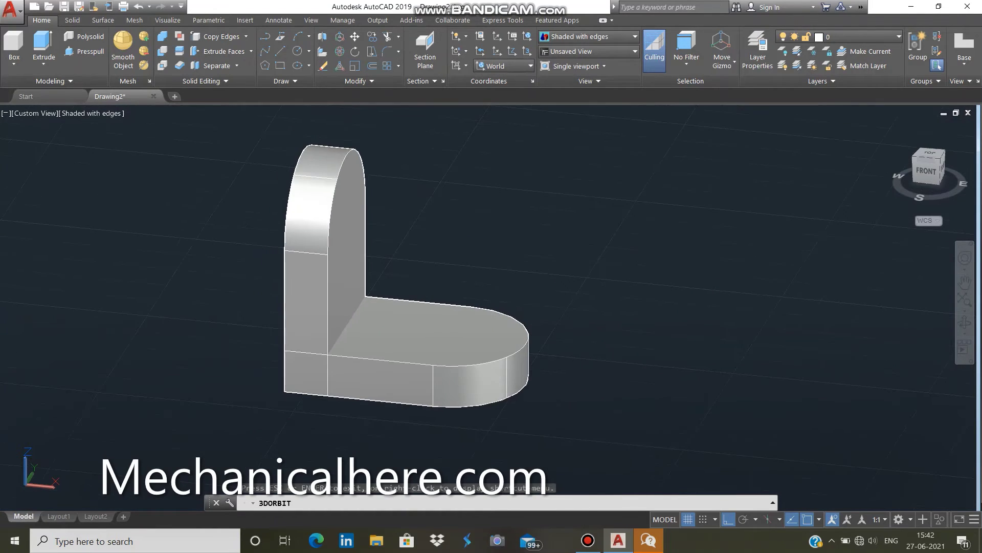
{"action": "scroll", "coordinate": [392, 293], "scroll_direction": "down", "scroll_amount": 1}
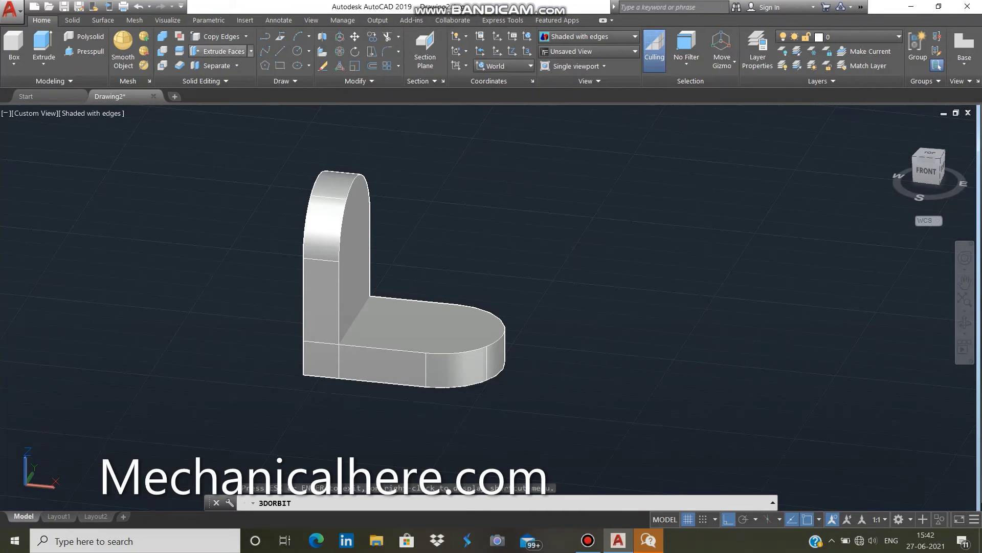
Step: Draw a closed right triangle with a 38-unit base beside the bracket
{"action": "left_click", "coordinate": [280, 37]}
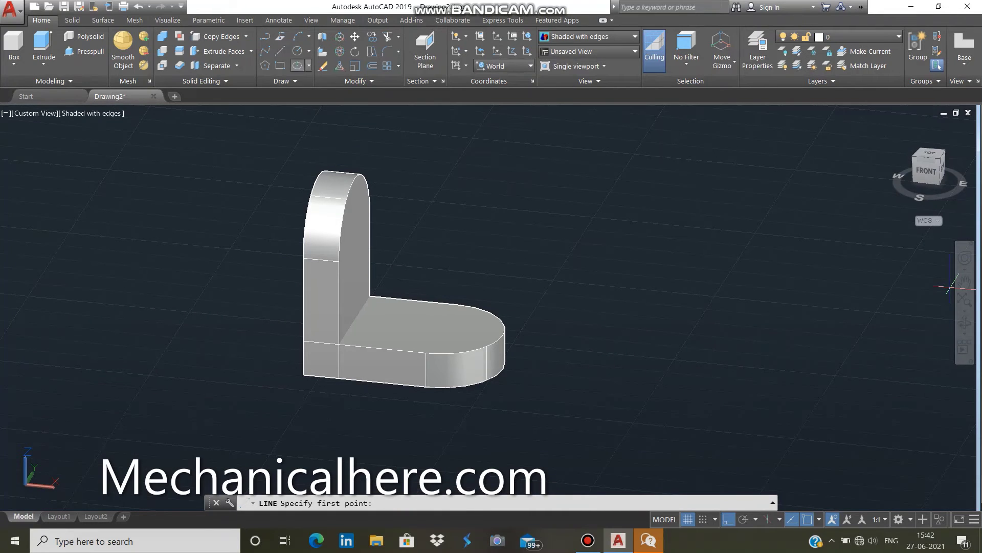
{"action": "left_click", "coordinate": [633, 198]}
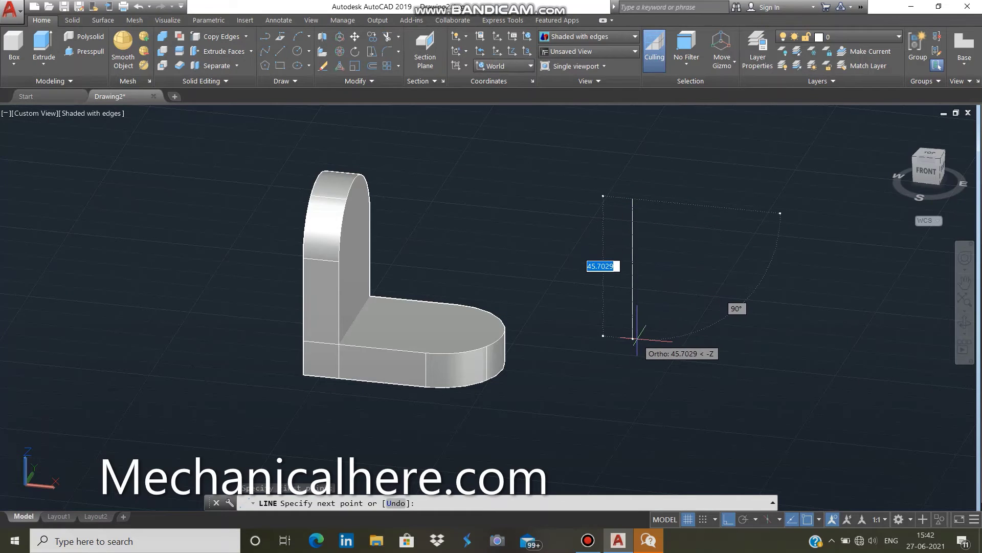
{"action": "type", "text": "38"}
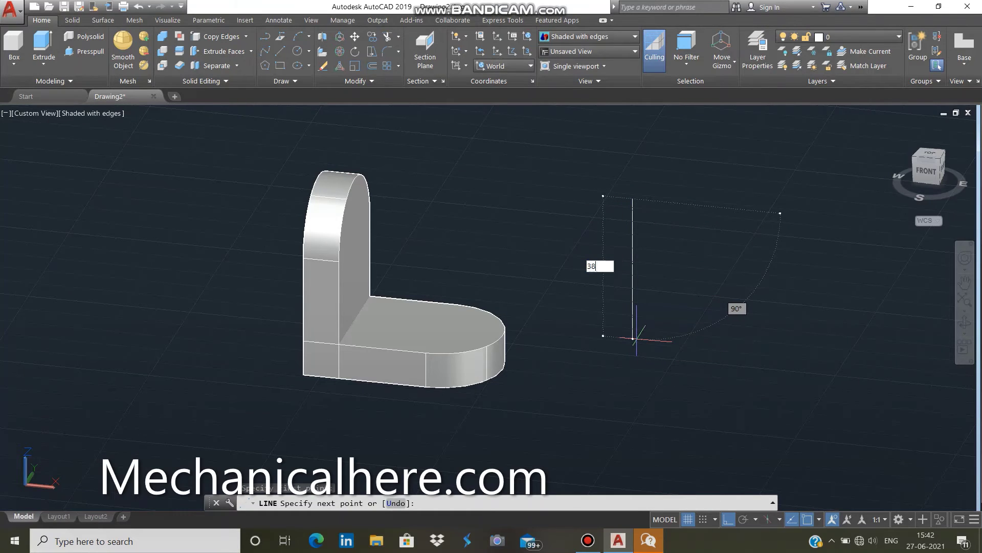
{"action": "key", "text": "Return"}
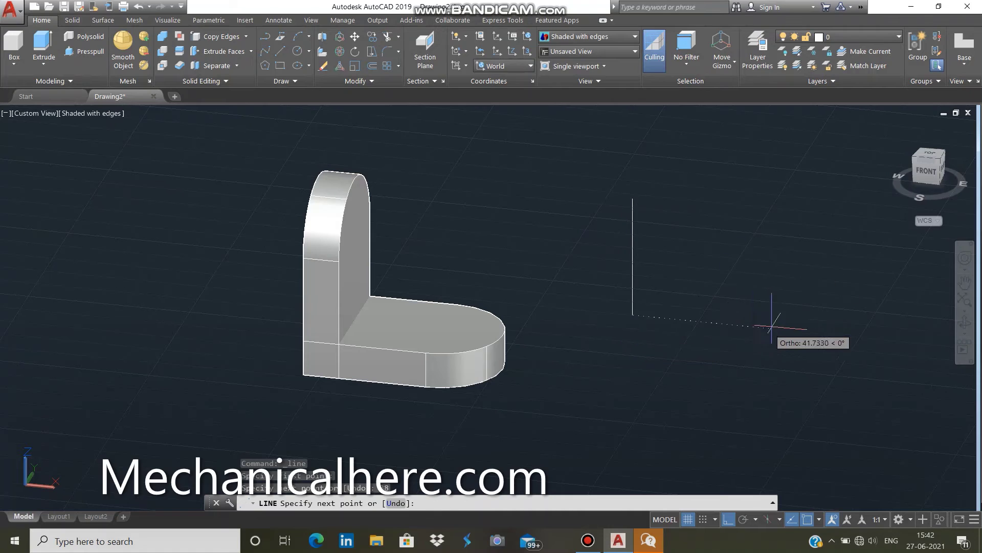
{"action": "type", "text": "38"}
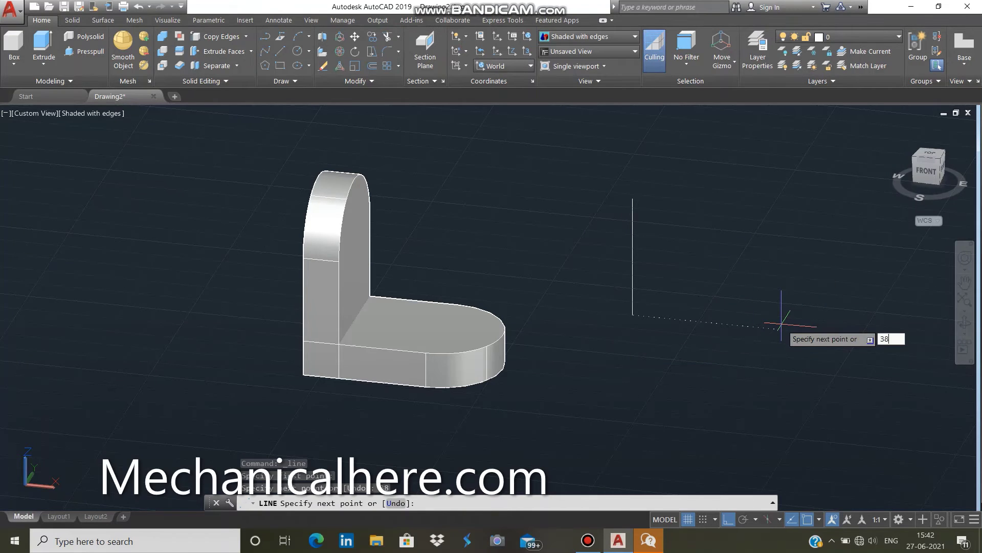
{"action": "key", "text": "Return"}
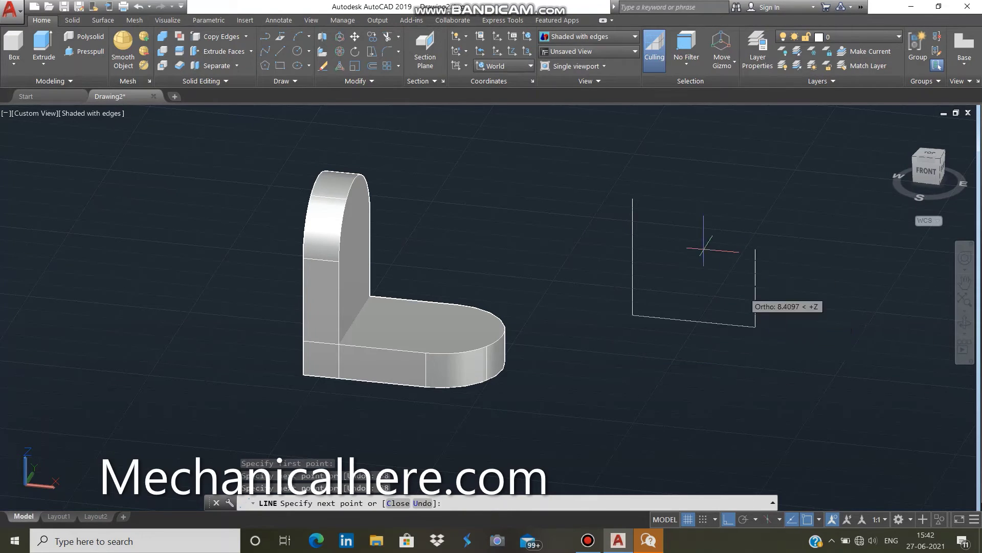
{"action": "left_click", "coordinate": [632, 198]}
{"action": "right_click", "coordinate": [634, 184]}
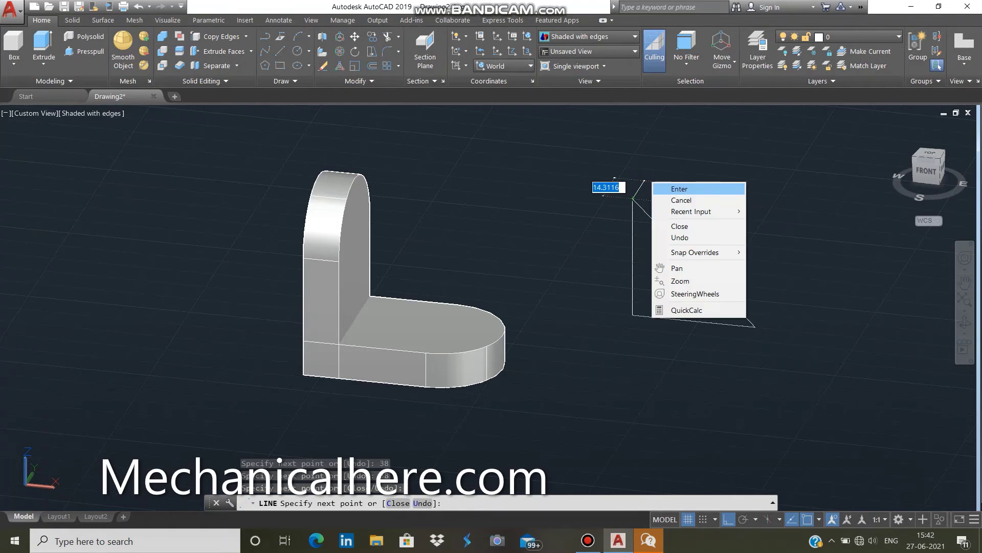
{"action": "left_click", "coordinate": [647, 186]}
Step: Join the triangle's three lines into one polyline
{"action": "left_click_drag", "start_coordinate": [648, 184], "coordinate": [769, 307]}
{"action": "type", "text": "JP"}
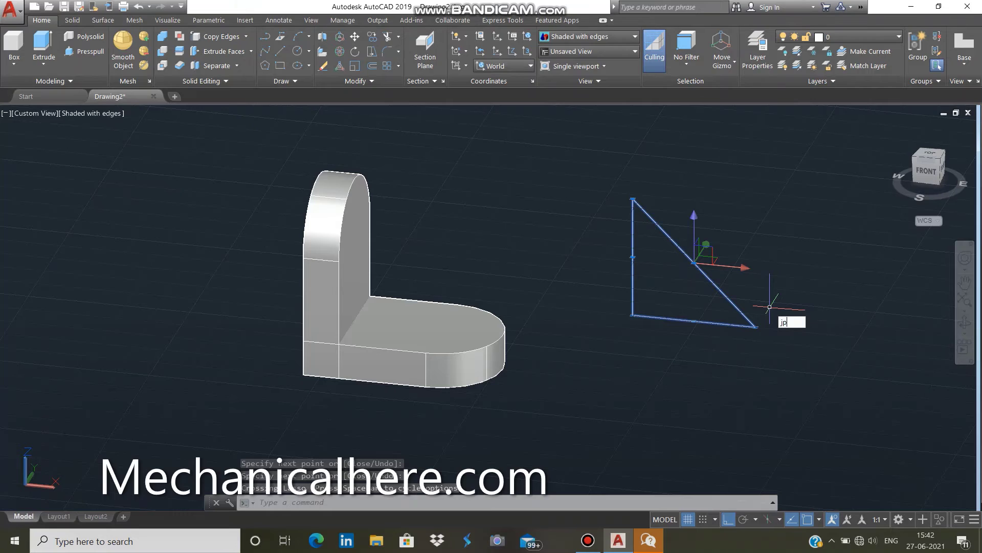
{"action": "key", "text": "BackSpace"}
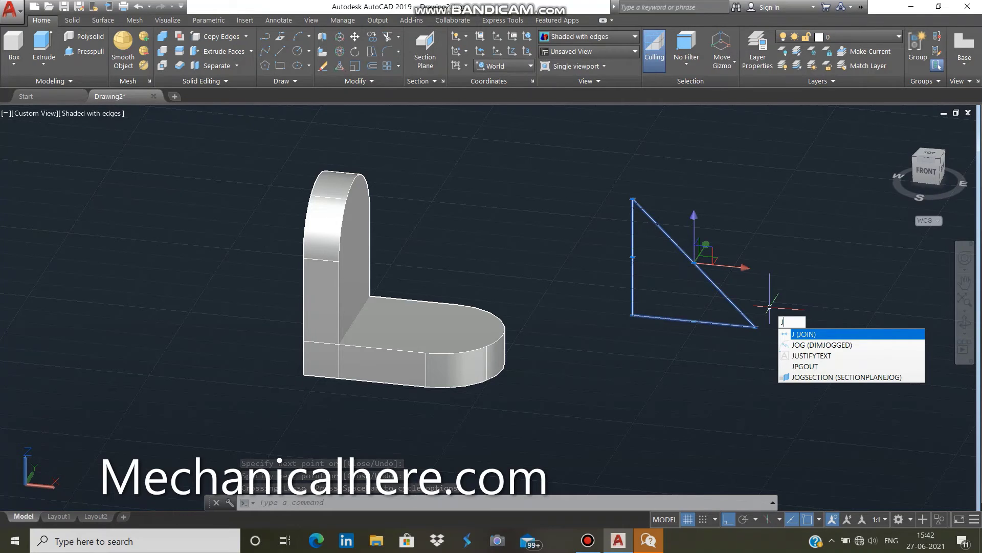
{"action": "key", "text": "Return"}
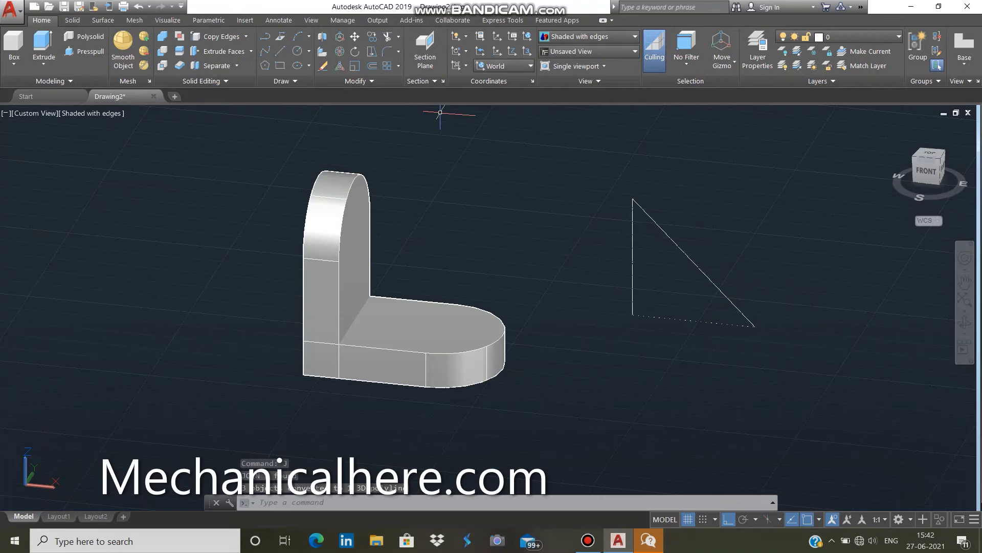
Step: Extrude the triangle outline 8 units into a rib solid, then orbit to inspect both solids
{"action": "left_click", "coordinate": [44, 46]}
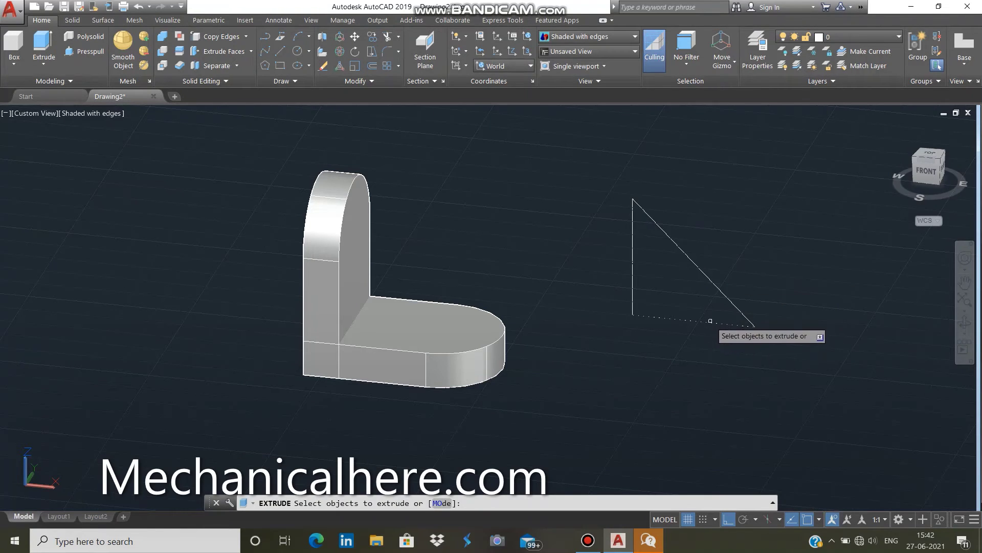
{"action": "left_click", "coordinate": [707, 321]}
{"action": "key", "text": "Return"}
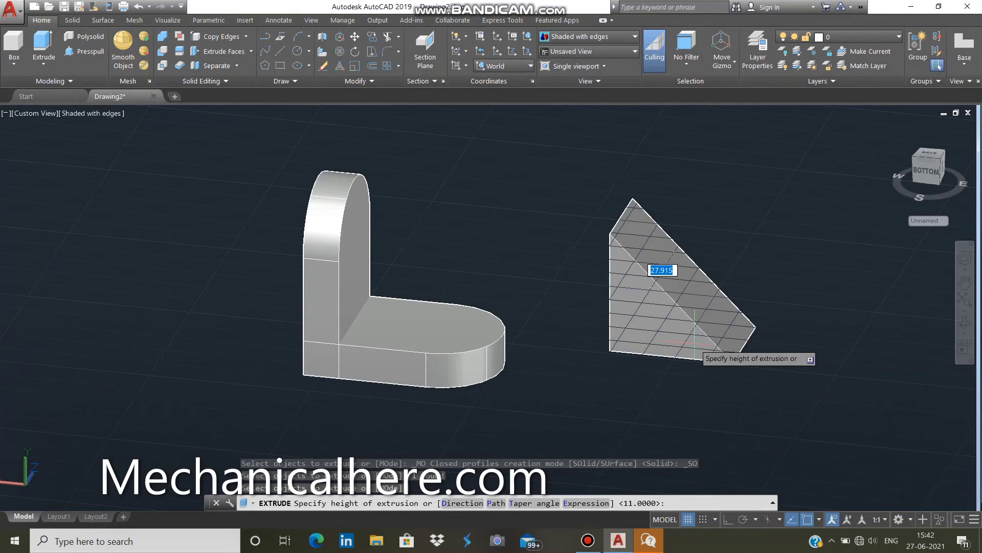
{"action": "key", "text": "Return"}
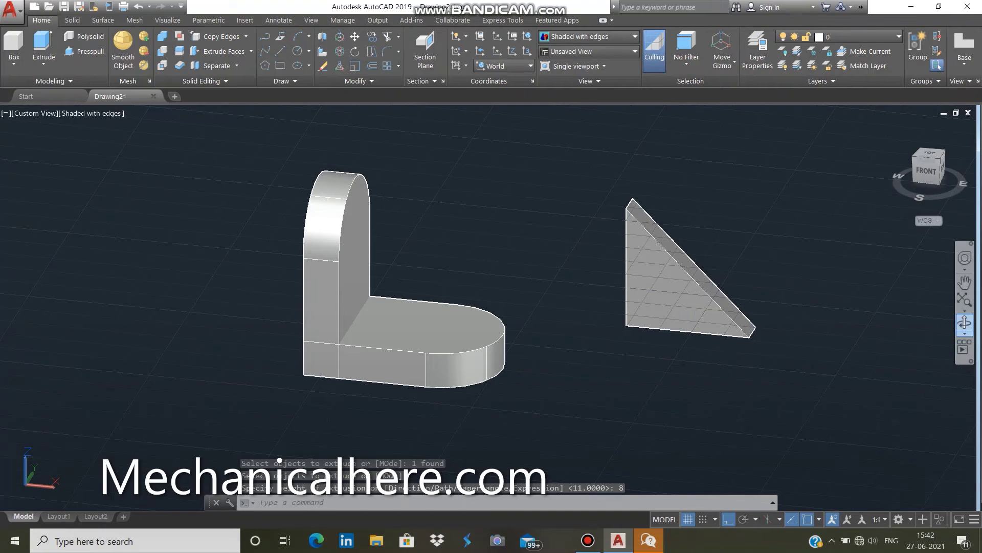
{"action": "left_click", "coordinate": [965, 323]}
{"action": "left_click_drag", "start_coordinate": [568, 279], "coordinate": [567, 281]}
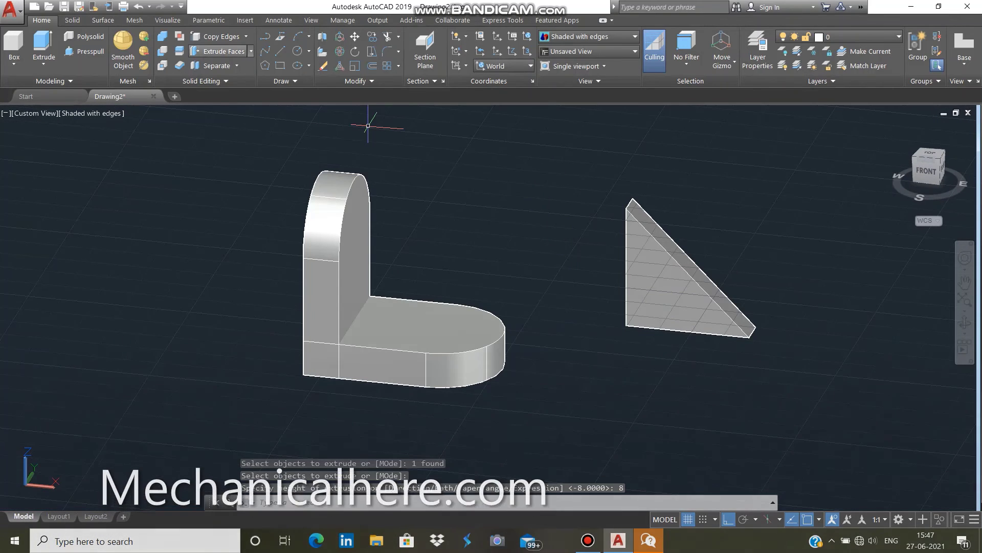
Step: Draw a 17-unit reference line starting at the rib's lower corner
{"action": "left_click", "coordinate": [279, 50]}
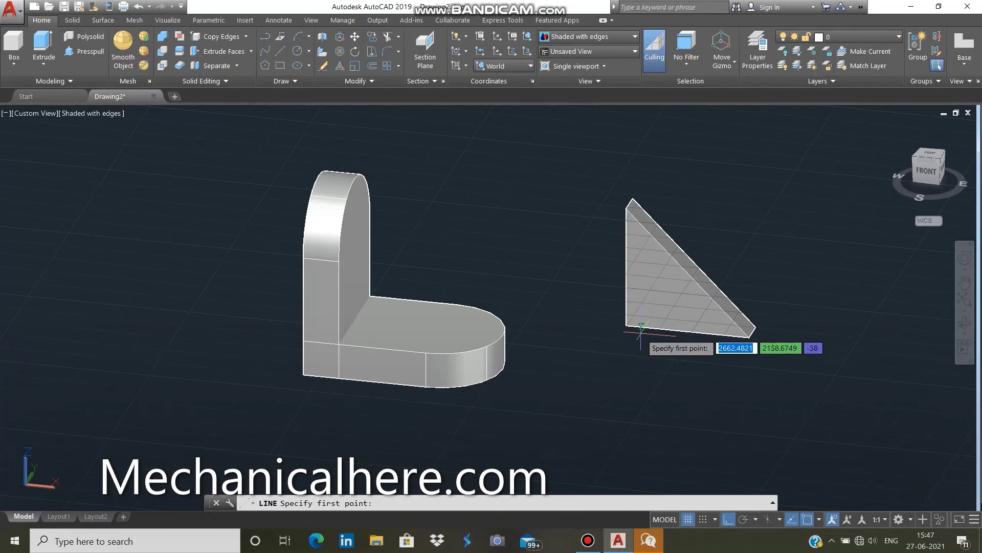
{"action": "left_click", "coordinate": [626, 325]}
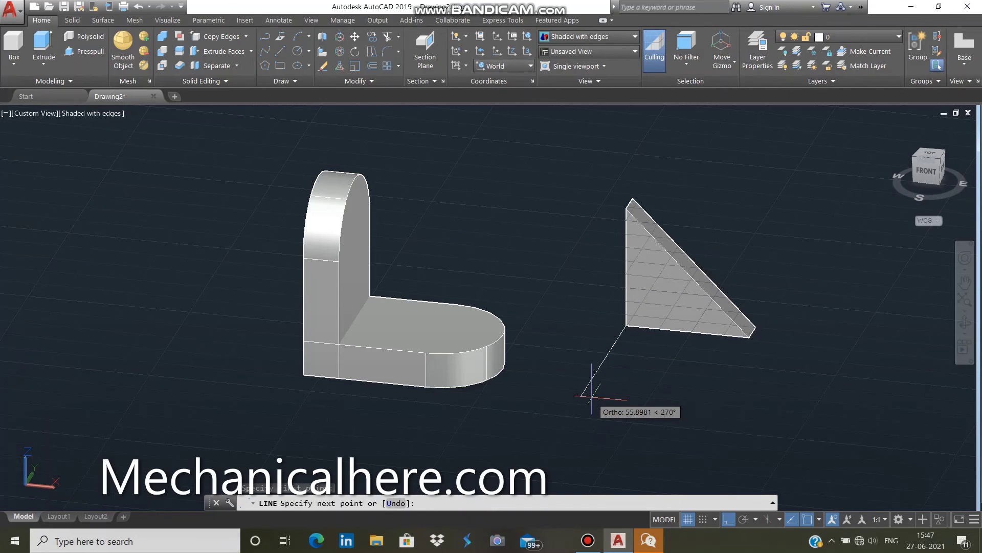
{"action": "type", "text": "17"}
{"action": "key", "text": "Return"}
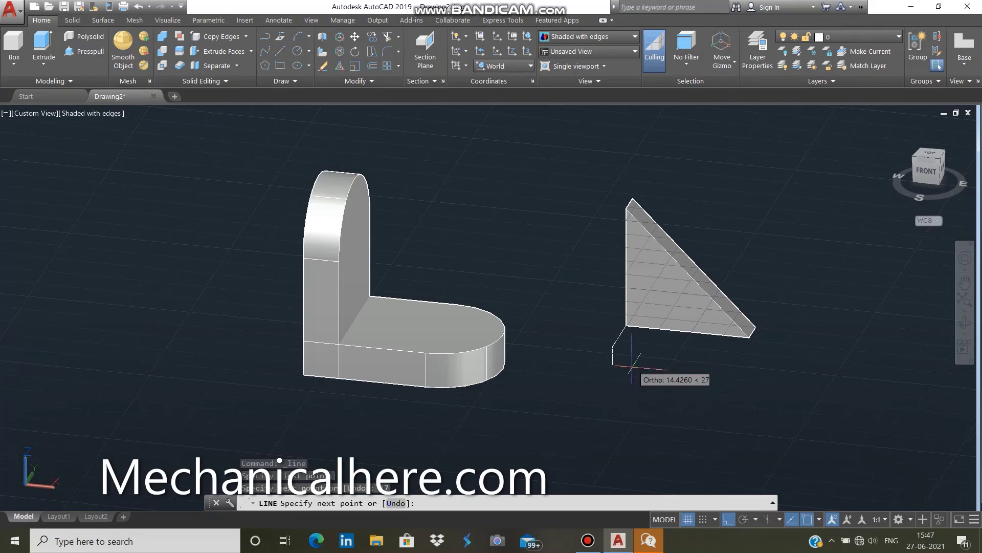
{"action": "key", "text": "Escape"}
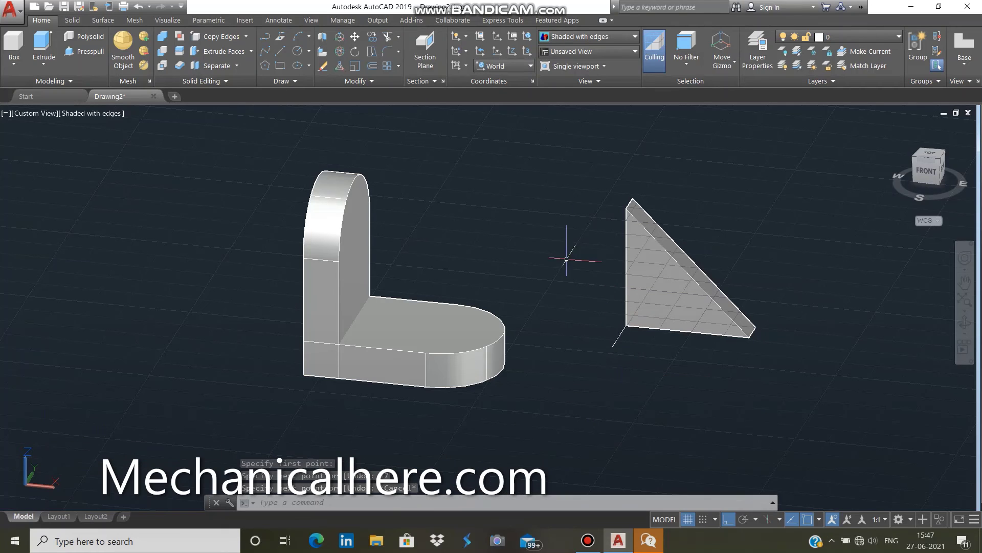
Step: 3D-move the rib and reference line from the rib's corner into the bracket's inner corner
{"action": "left_click", "coordinate": [340, 36]}
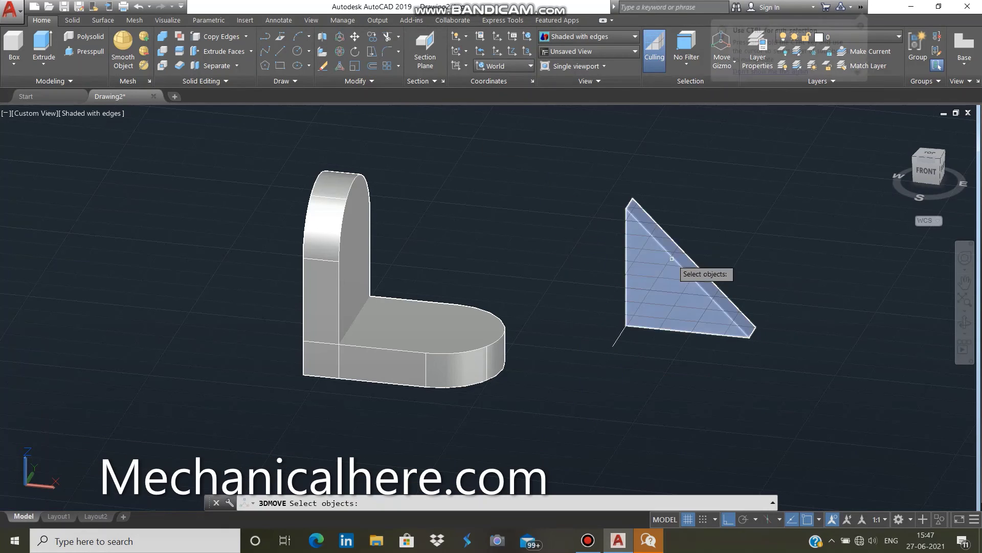
{"action": "left_click", "coordinate": [676, 268]}
{"action": "left_click", "coordinate": [638, 323]}
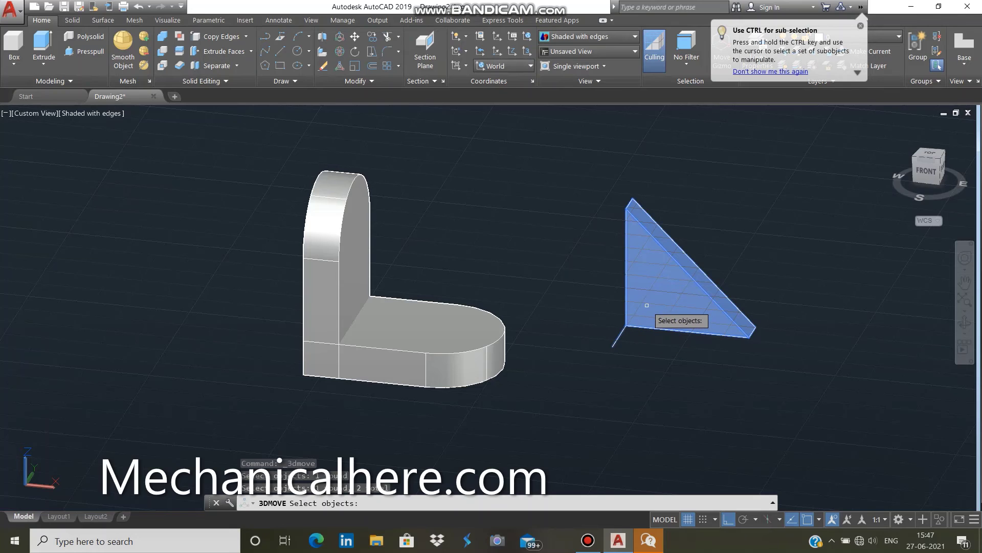
{"action": "key", "text": "Return"}
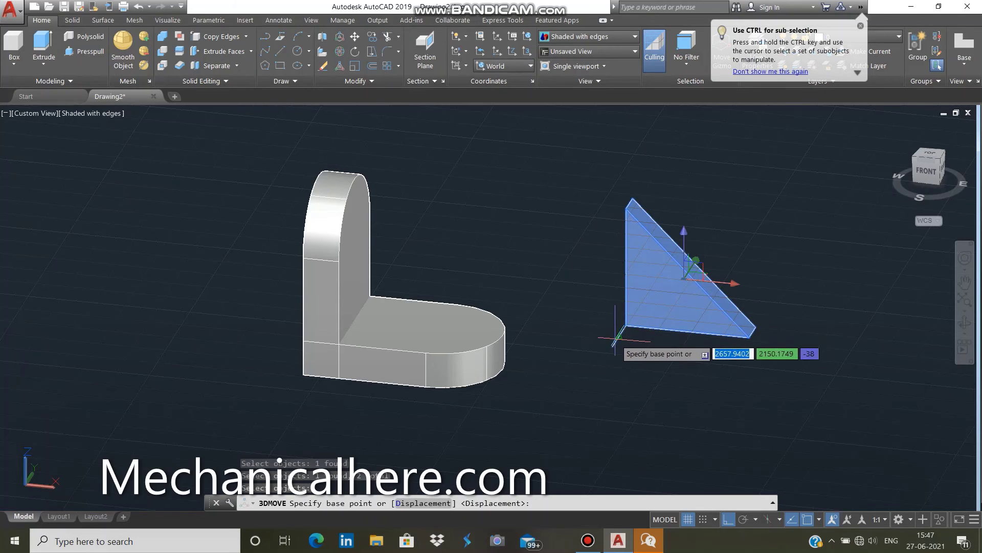
{"action": "left_click", "coordinate": [611, 346]}
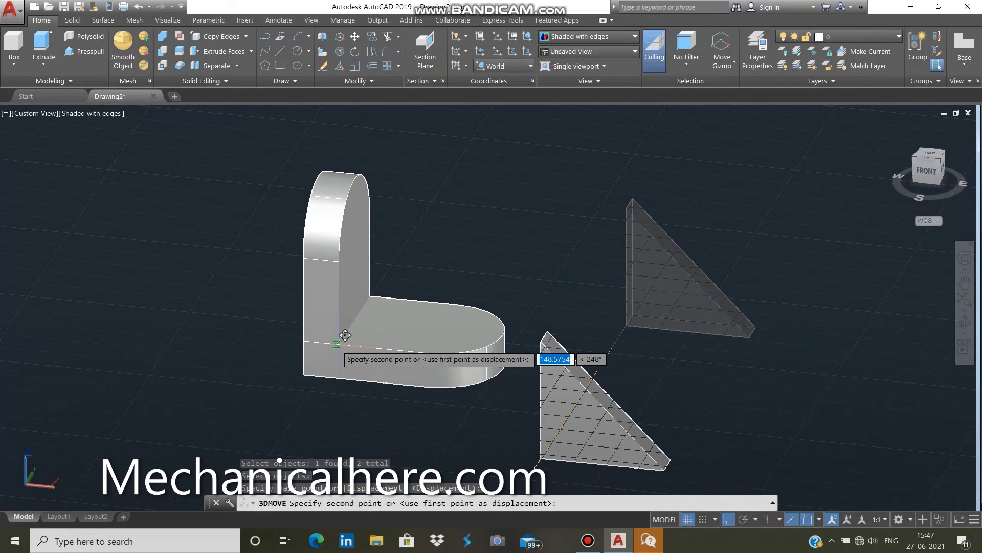
{"action": "scroll", "coordinate": [346, 336], "scroll_direction": "up", "scroll_amount": 2}
{"action": "scroll", "coordinate": [346, 336], "scroll_direction": "up", "scroll_amount": 4}
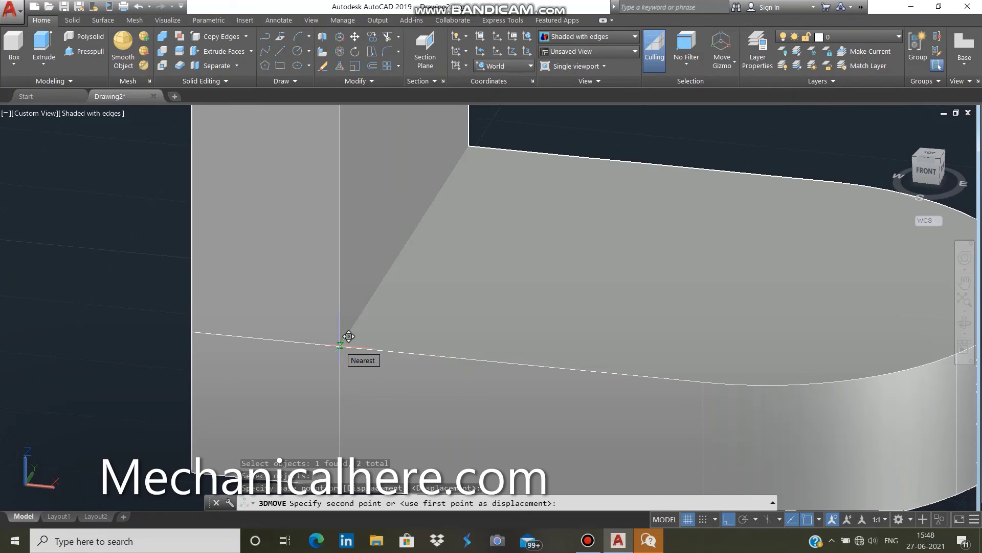
{"action": "left_click", "coordinate": [349, 336]}
{"action": "scroll", "coordinate": [503, 287], "scroll_direction": "down", "scroll_amount": 3}
{"action": "scroll", "coordinate": [503, 286], "scroll_direction": "down", "scroll_amount": 2}
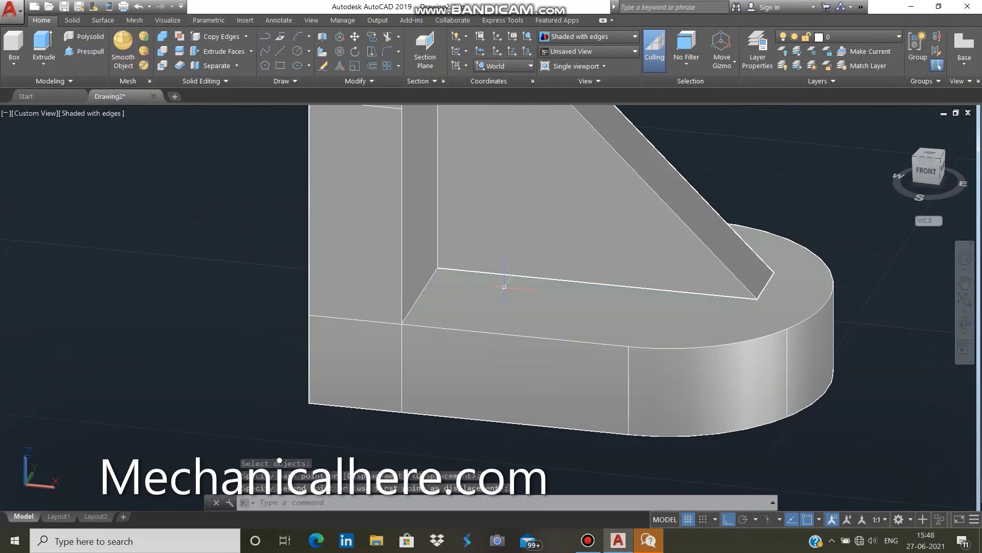
{"action": "scroll", "coordinate": [502, 286], "scroll_direction": "up", "scroll_amount": 6}
{"action": "scroll", "coordinate": [501, 286], "scroll_direction": "down", "scroll_amount": 3}
{"action": "scroll", "coordinate": [491, 284], "scroll_direction": "down", "scroll_amount": 2}
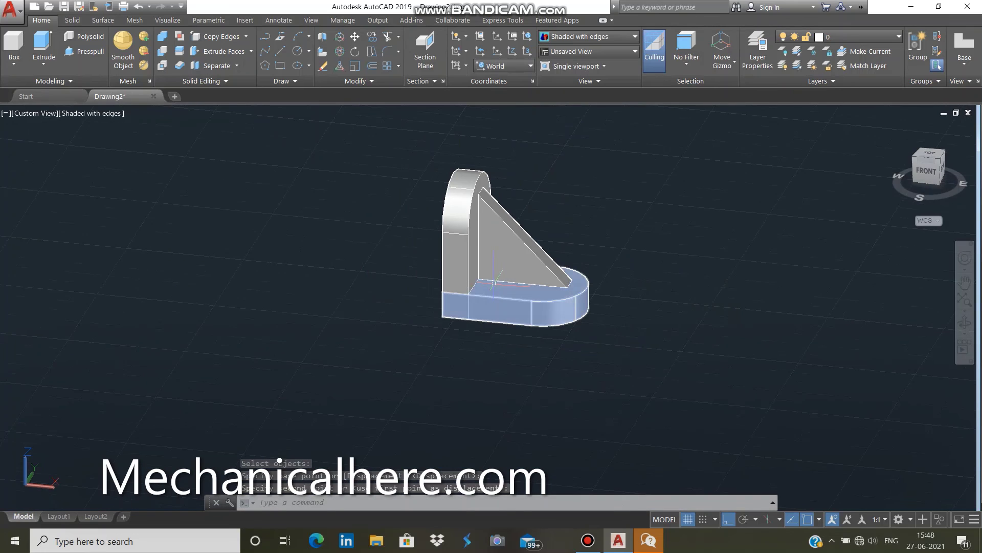
{"action": "scroll", "coordinate": [484, 285], "scroll_direction": "up", "scroll_amount": 2}
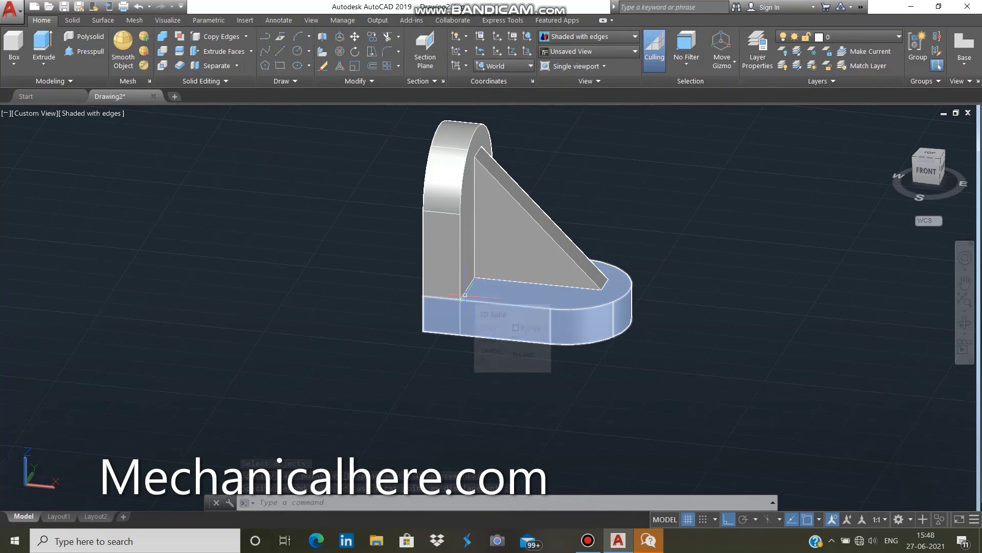
{"action": "scroll", "coordinate": [464, 295], "scroll_direction": "up", "scroll_amount": 3}
{"action": "scroll", "coordinate": [467, 288], "scroll_direction": "up", "scroll_amount": 2}
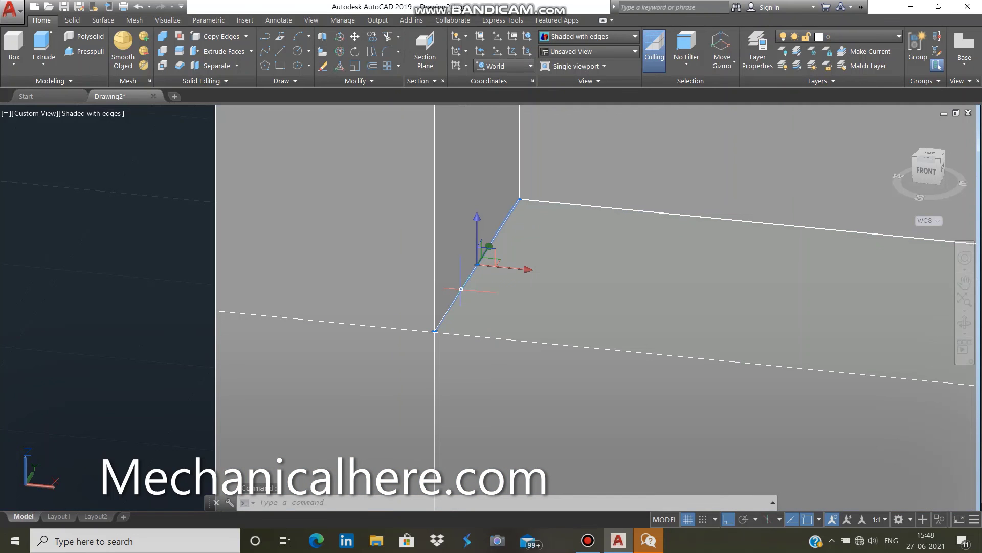
{"action": "scroll", "coordinate": [461, 290], "scroll_direction": "down", "scroll_amount": 3}
{"action": "scroll", "coordinate": [461, 289], "scroll_direction": "down", "scroll_amount": 3}
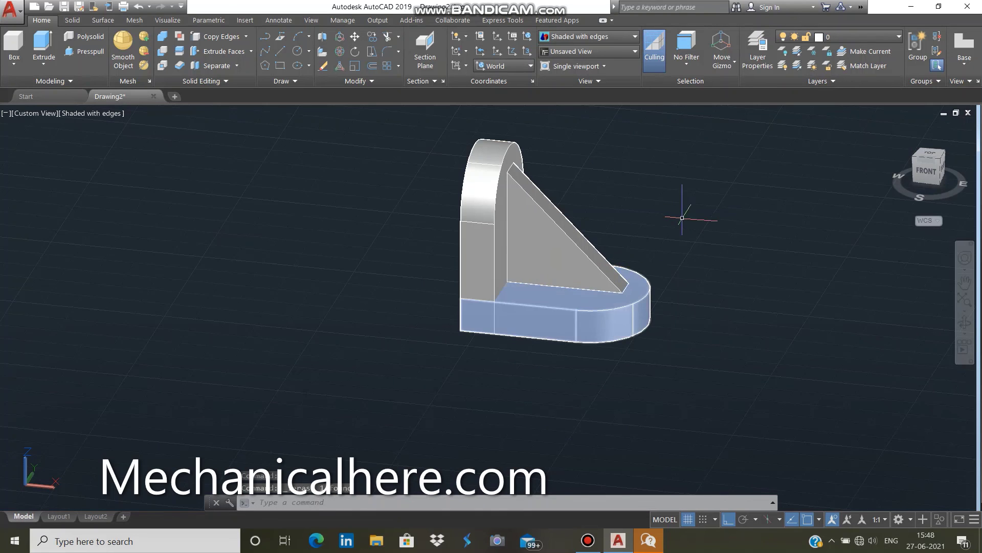
{"action": "middle_click_drag", "start_coordinate": [687, 212], "coordinate": [661, 226]}
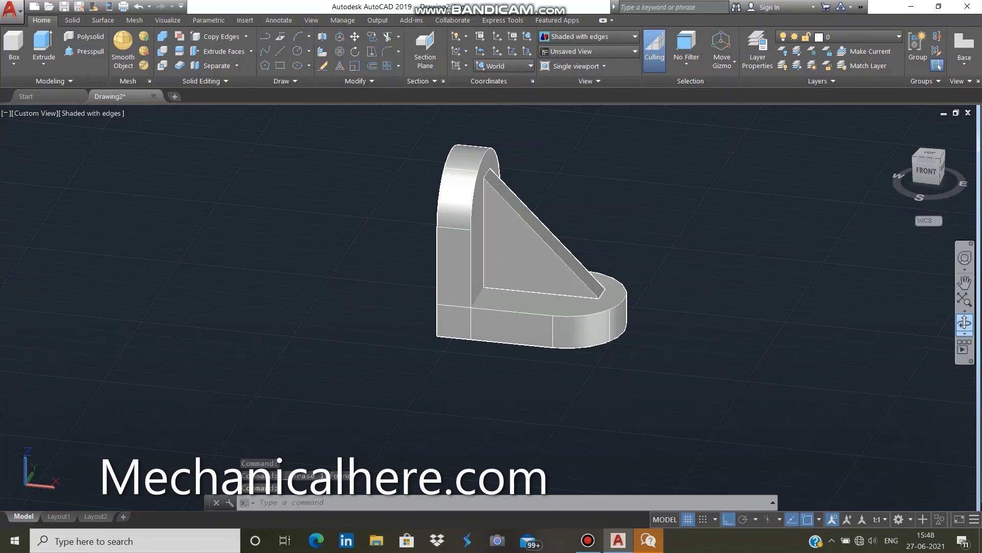
{"action": "middle_click_drag", "start_coordinate": [723, 229], "coordinate": [653, 292], "text": "shift"}
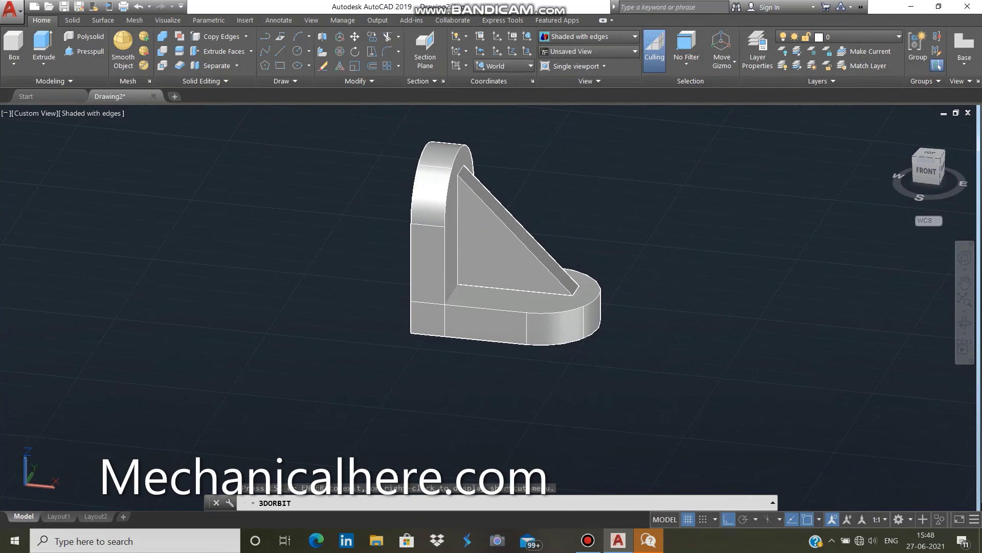
{"action": "middle_click_drag", "start_coordinate": [678, 266], "coordinate": [623, 259]}
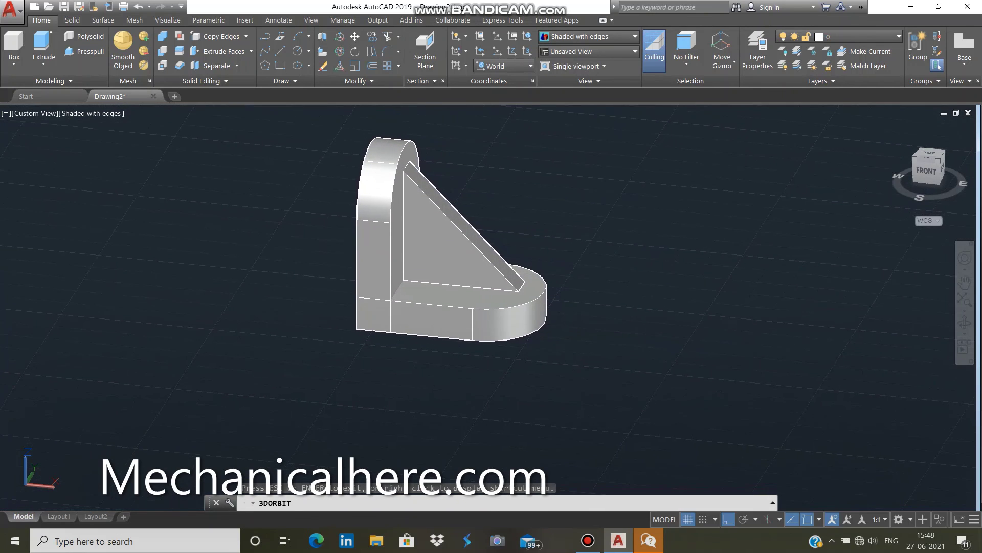
{"action": "scroll", "coordinate": [541, 215], "scroll_direction": "up", "scroll_amount": 3}
{"action": "middle_click_drag", "start_coordinate": [377, 226], "coordinate": [333, 253]}
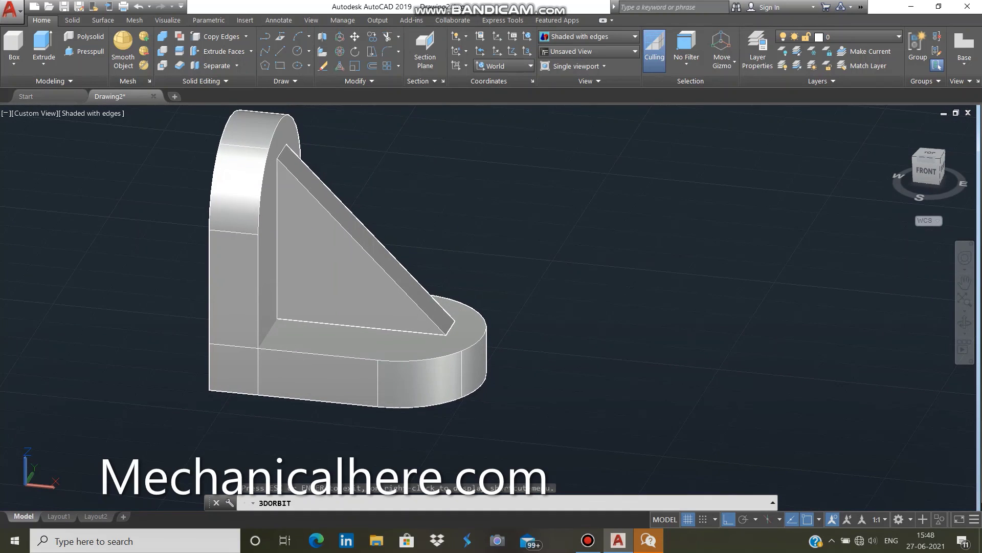
{"action": "scroll", "coordinate": [284, 302], "scroll_direction": "down", "scroll_amount": 2}
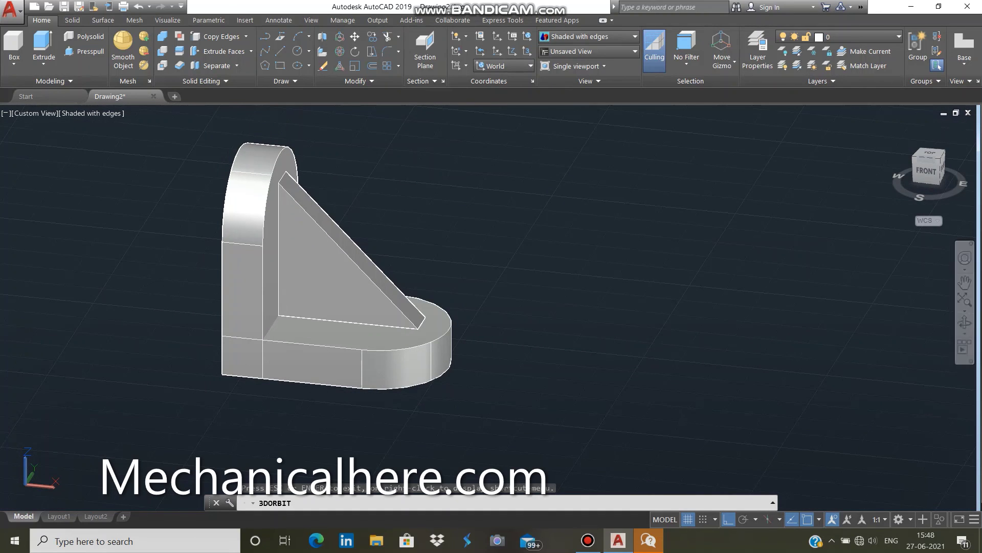
{"action": "left_click_drag", "start_coordinate": [895, 353], "coordinate": [707, 309]}
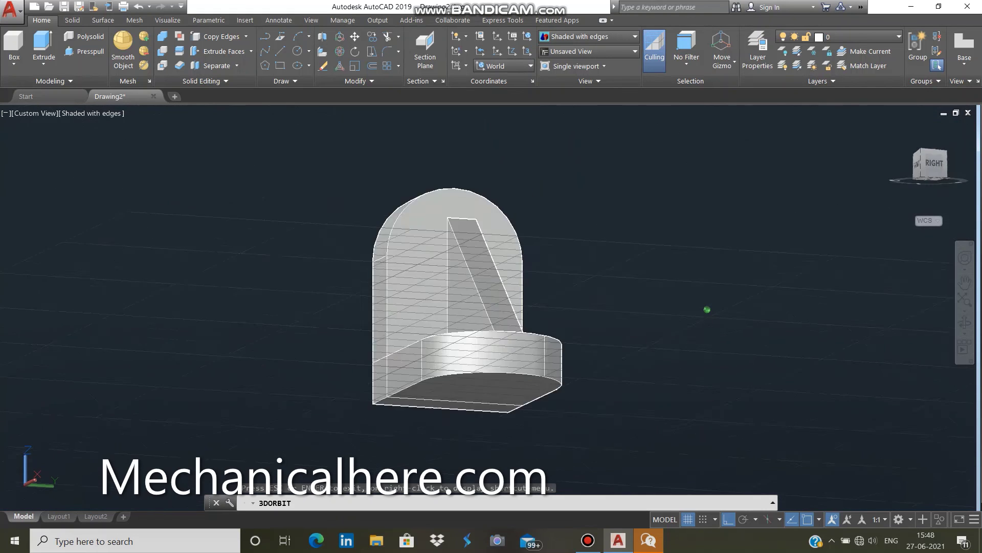